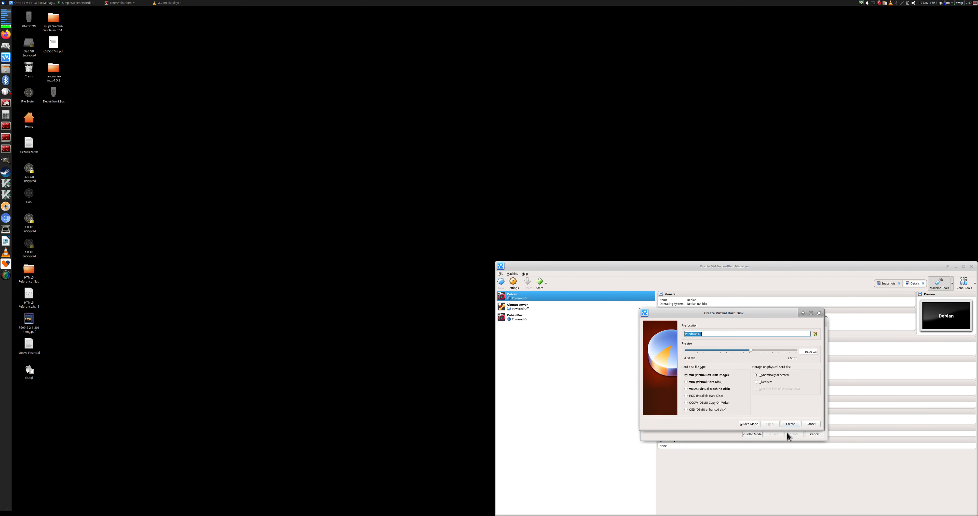
Size the new VDI virtual hard disk at 100 GB, dynamically allocated
click(808, 352)
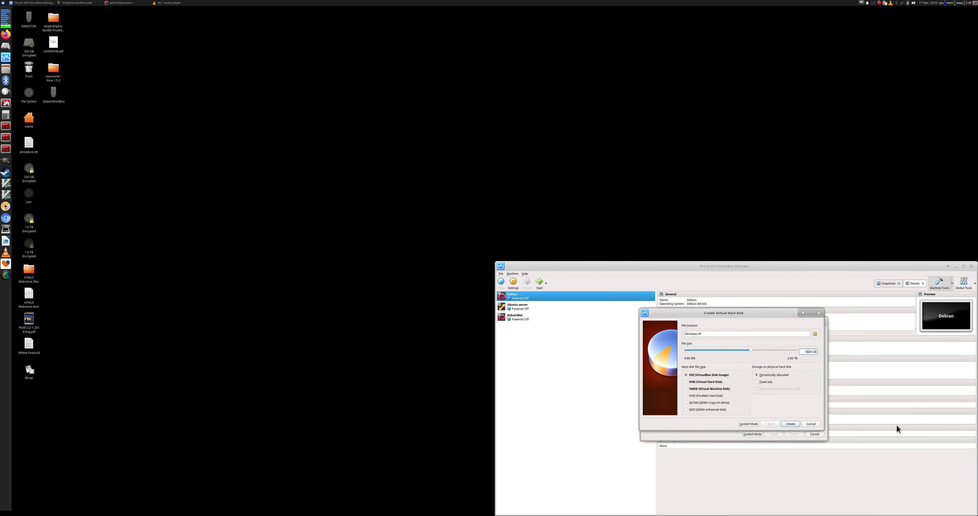
text(0)
click(744, 334)
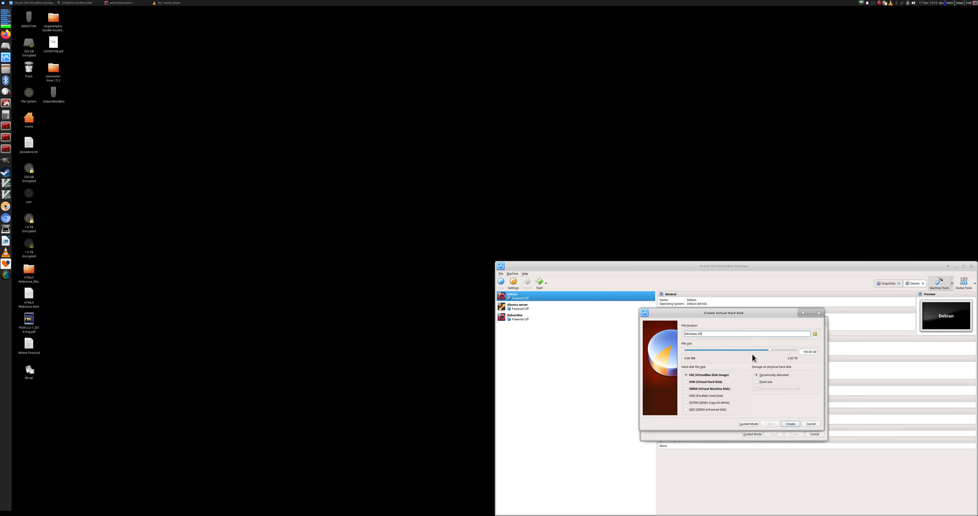
click(783, 375)
Finish creating the disk, then load Windows XP.iso into the machine's empty optical drive
click(791, 424)
right_click(556, 330)
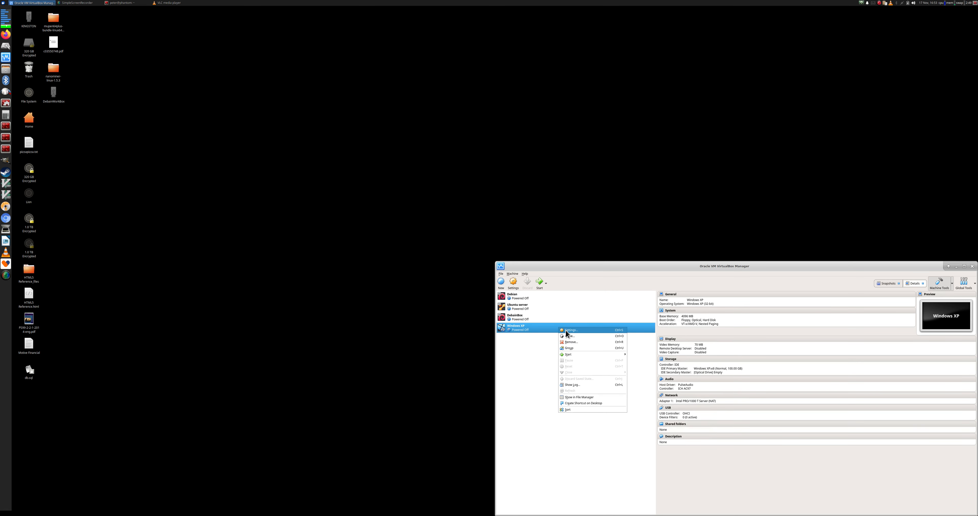
click(566, 334)
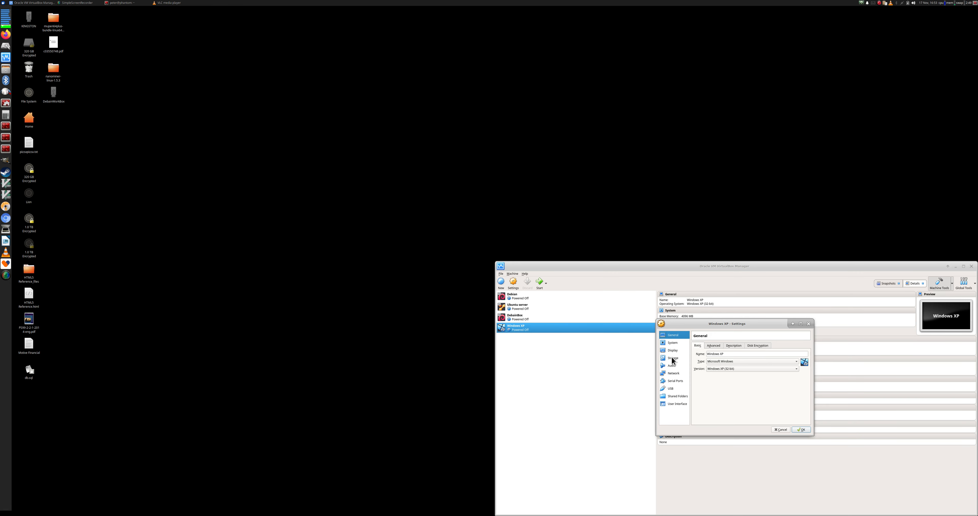
click(673, 359)
click(713, 363)
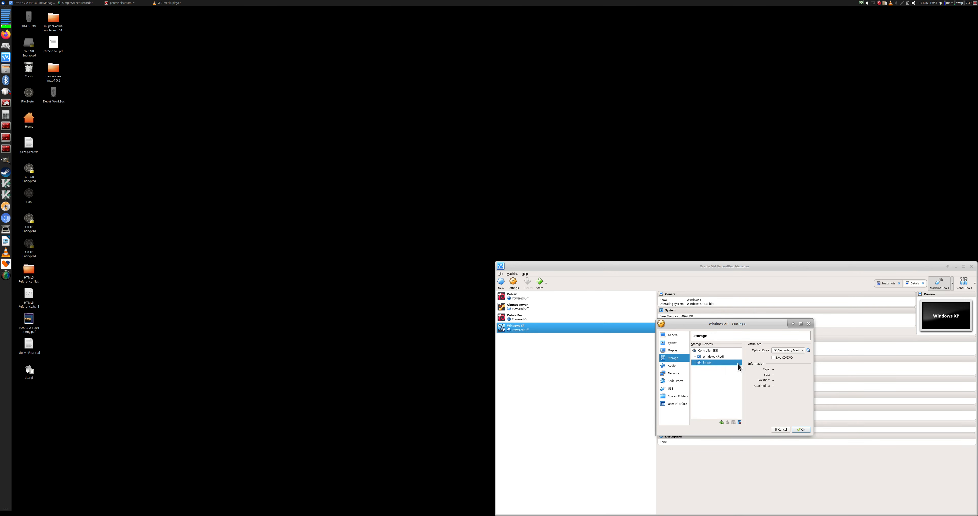
click(809, 350)
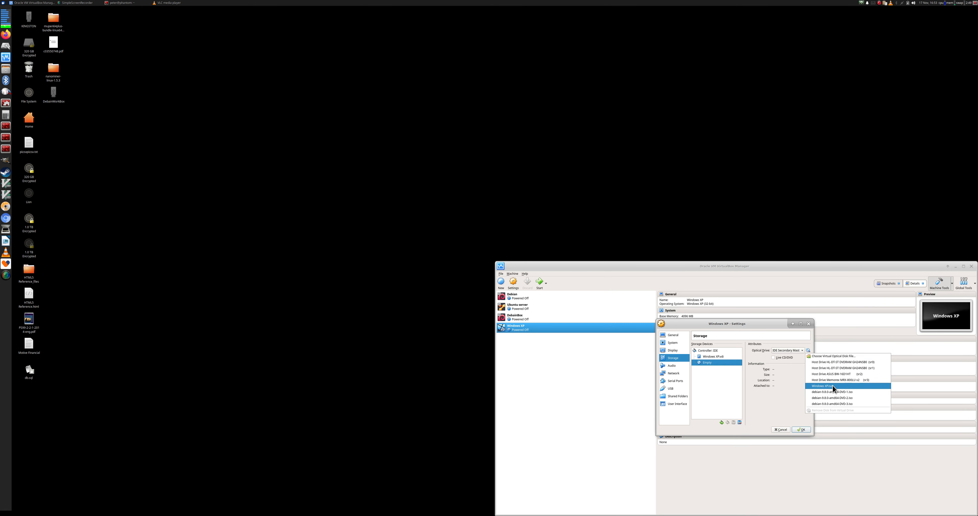
click(825, 388)
Raise video memory to 128 MB and keep the processor count at 1
click(666, 351)
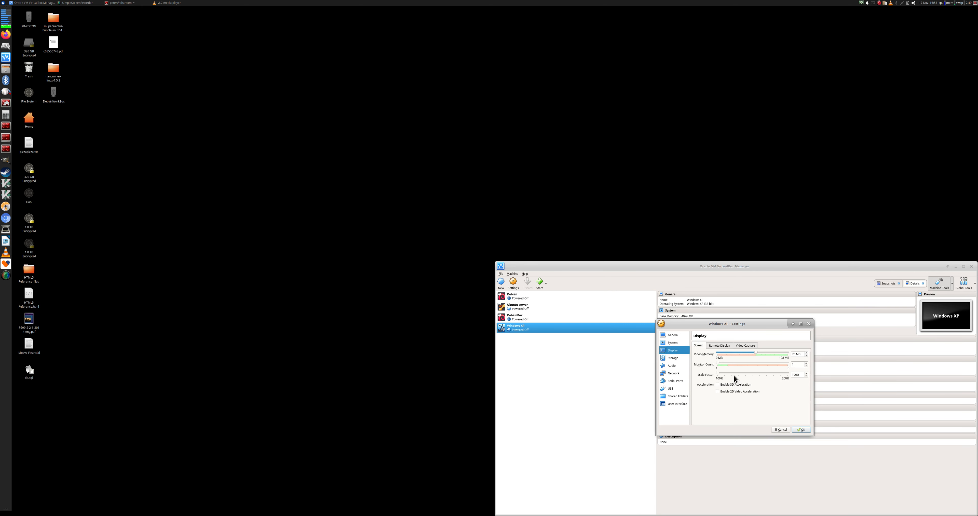
drag(756, 353, 801, 353)
click(719, 346)
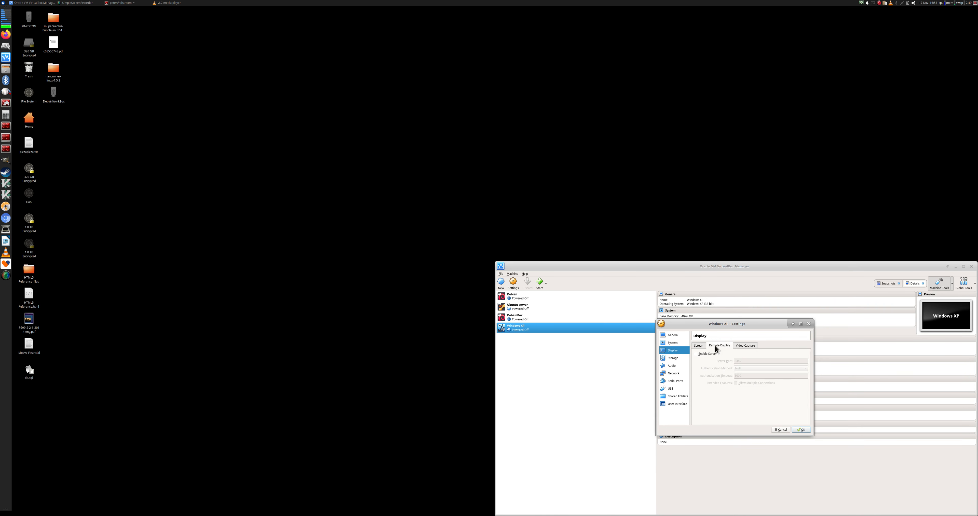
click(746, 345)
click(675, 344)
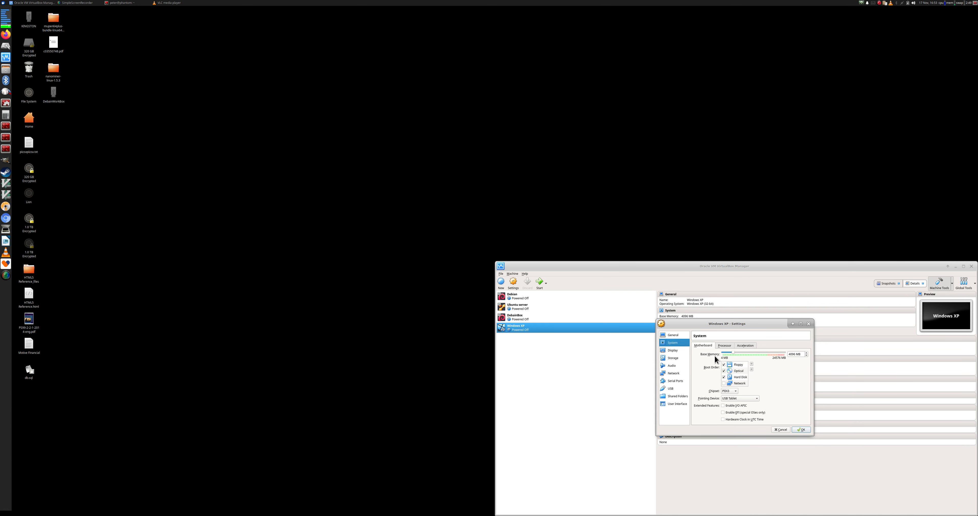
click(724, 346)
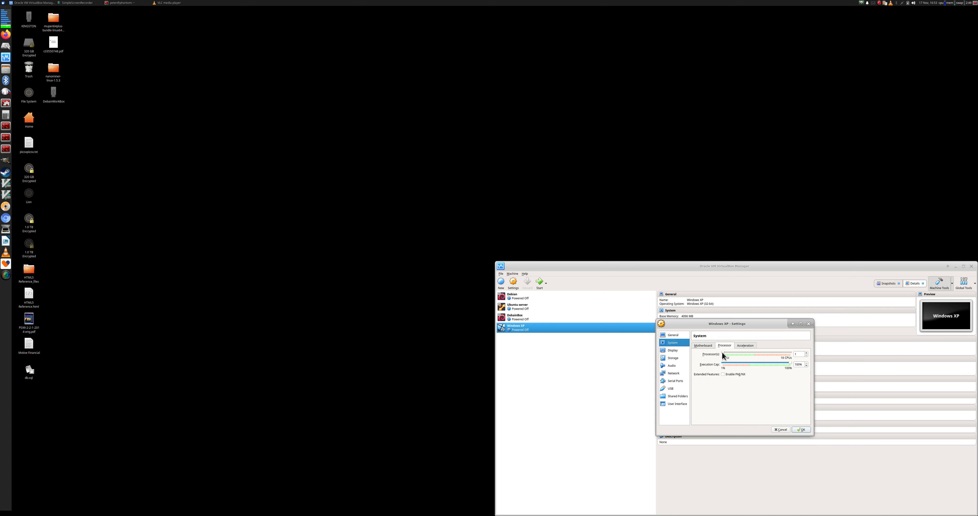
click(726, 354)
drag(725, 354, 721, 355)
Add a new shared folder to the VM and open Home in a file manager to find its path
click(683, 397)
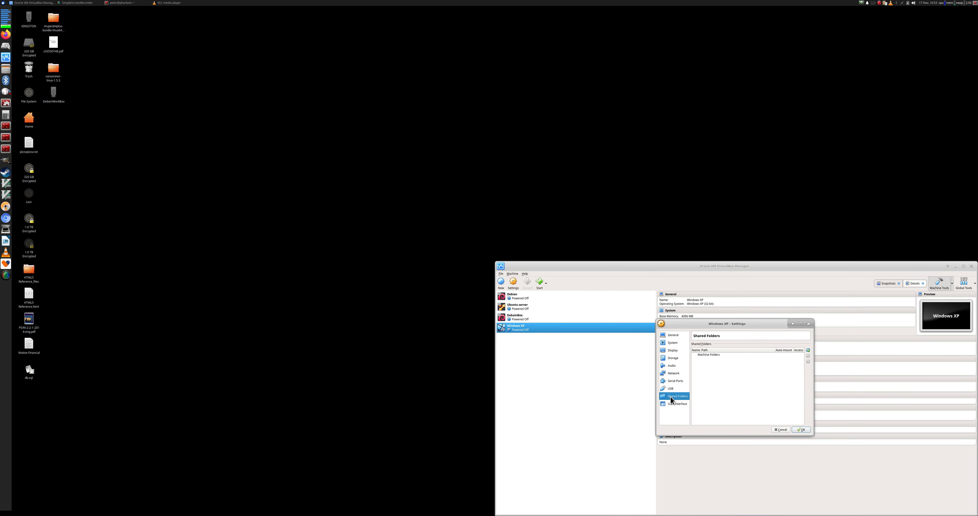
click(808, 350)
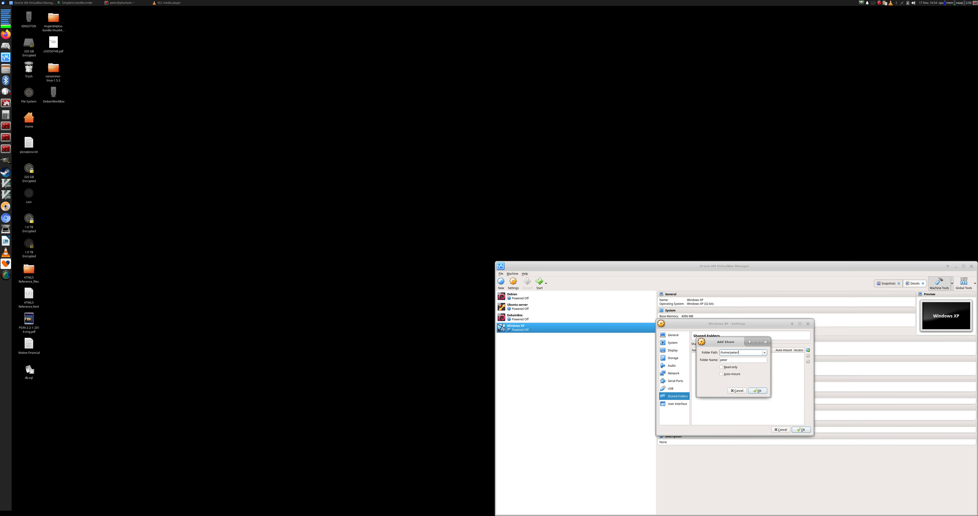
click(6, 69)
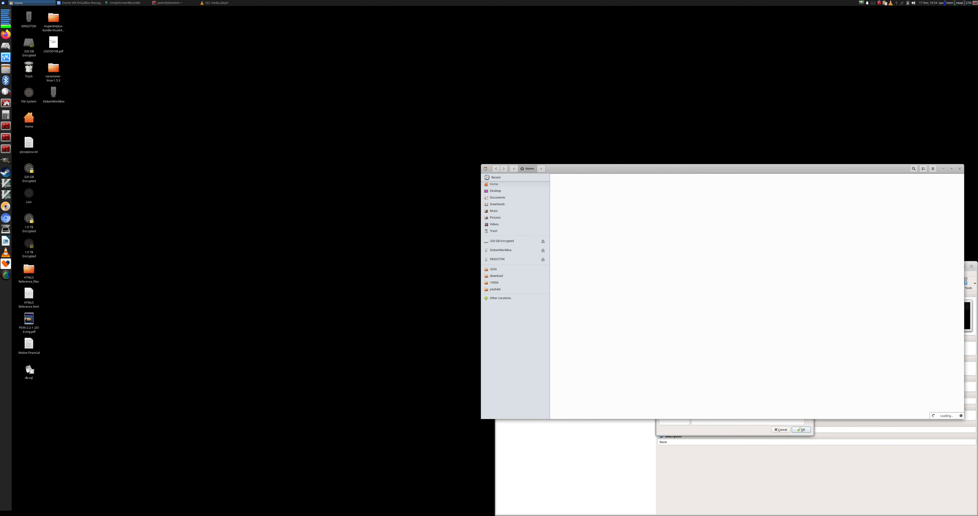
Tile the Files window top-right, open the empty Downloads folder, and check its properties
drag(693, 169, 961, 0)
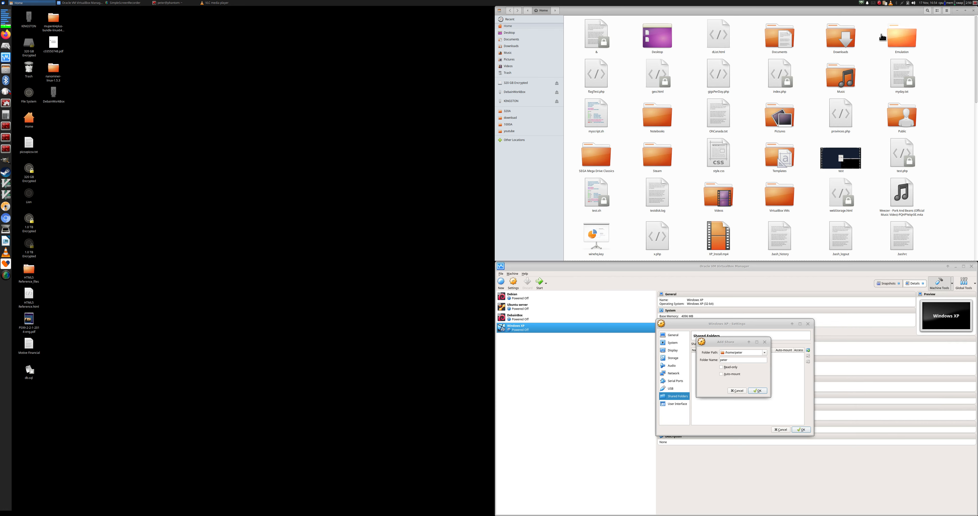
double_click(852, 42)
right_click(628, 96)
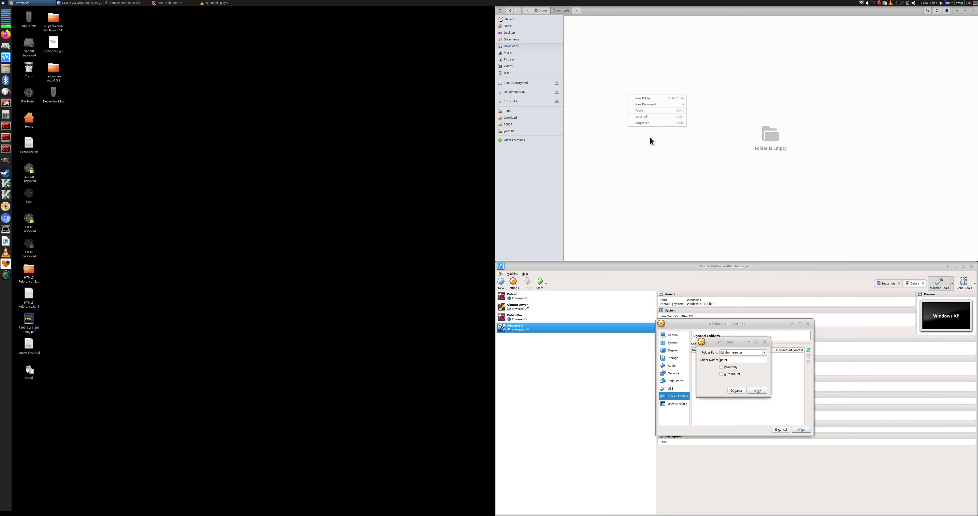
click(651, 121)
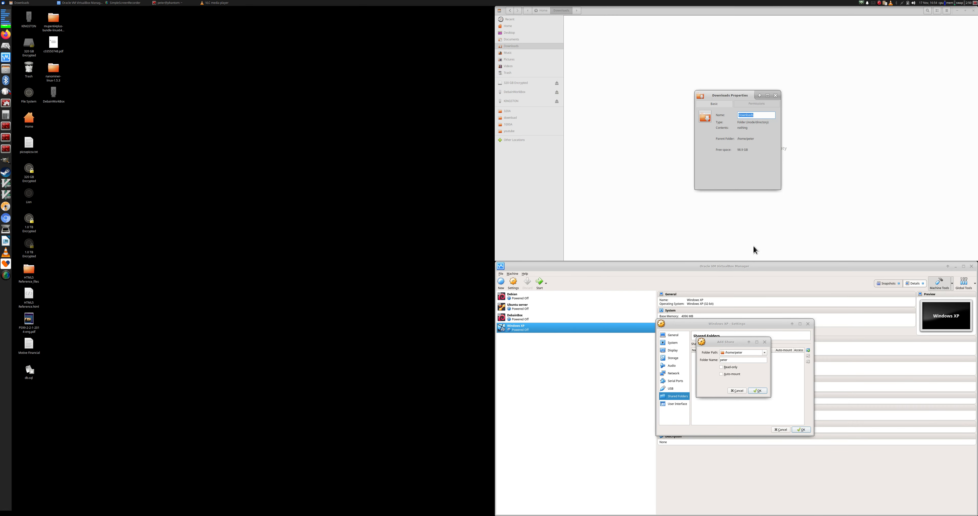
click(776, 95)
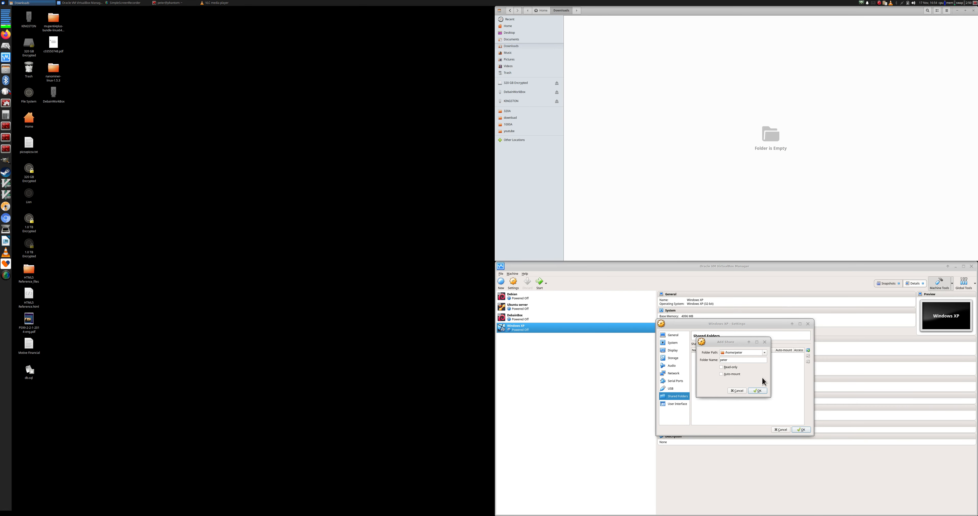
click(755, 352)
Point the share at ~/Downloads with auto-mount, confirm it, and save the machine settings
text(/Do)
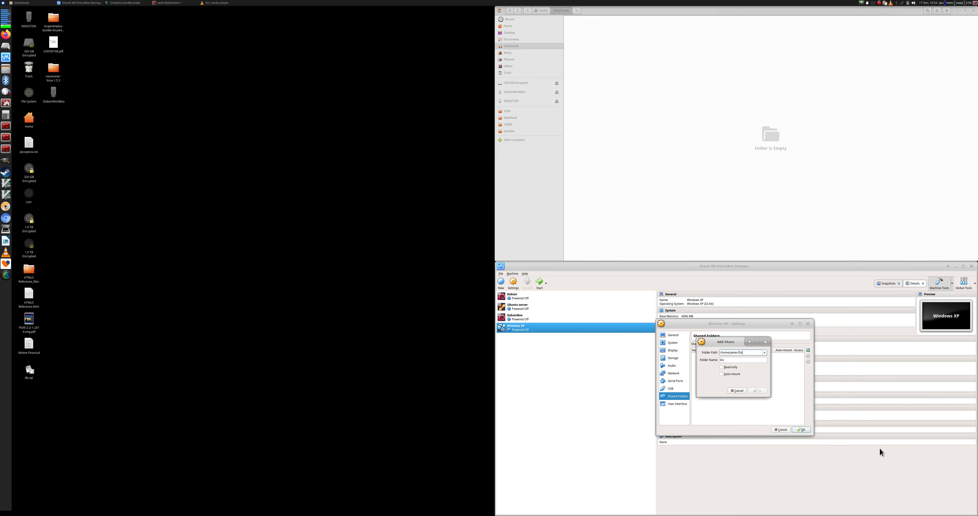
text(wnloads)
click(733, 375)
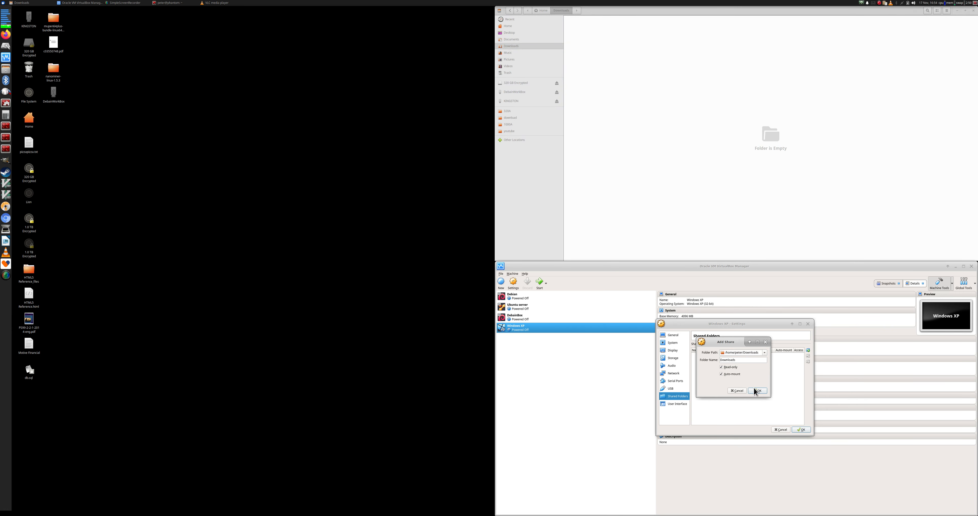
click(761, 393)
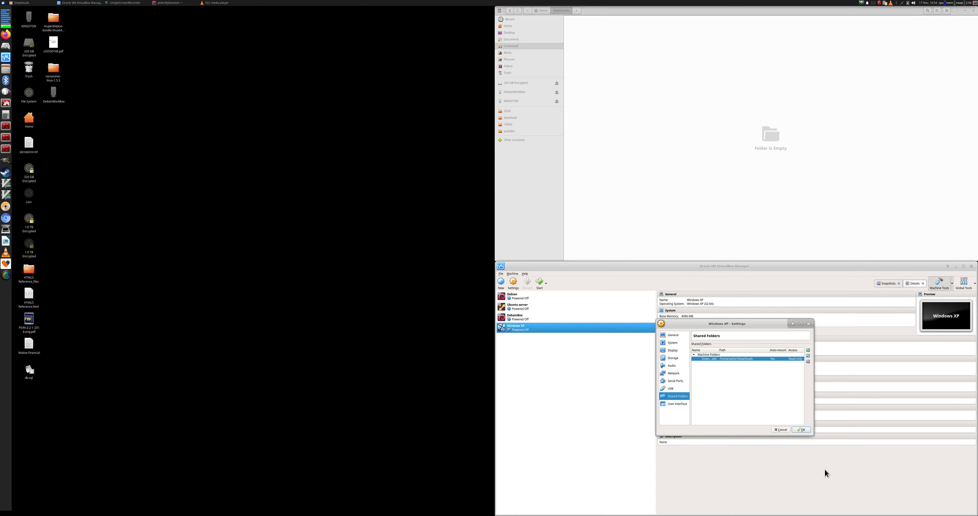
click(801, 429)
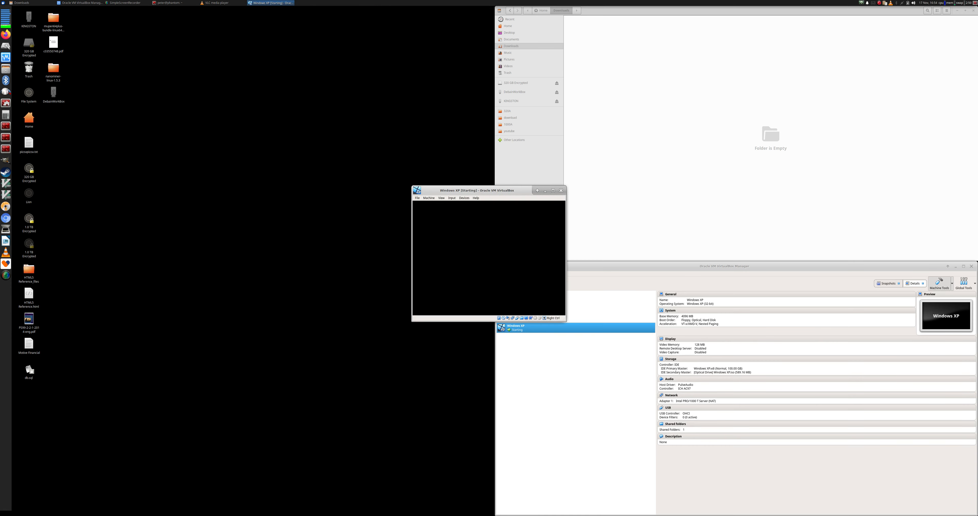
Tile the VirtualBox Manager bottom-left and the Windows XP VM window bottom-right
drag(739, 270, 1, 514)
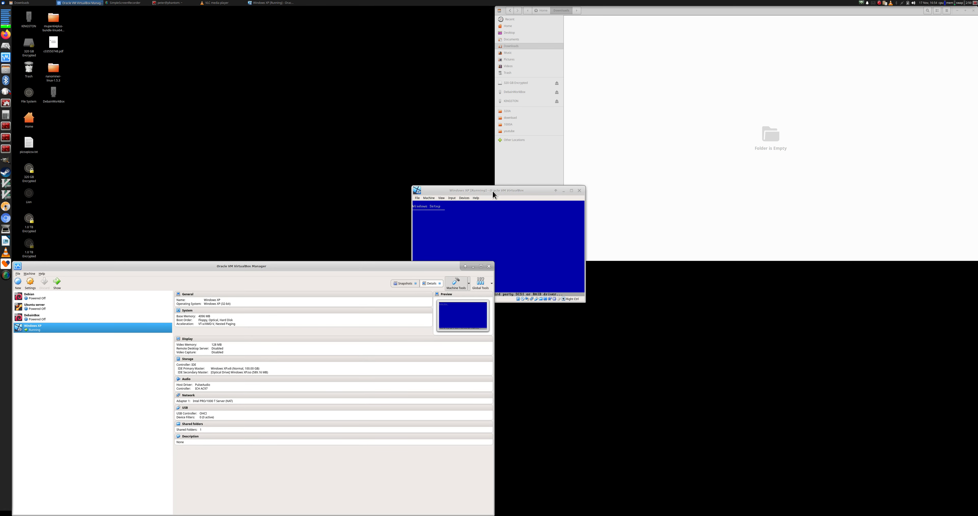
drag(492, 190, 915, 514)
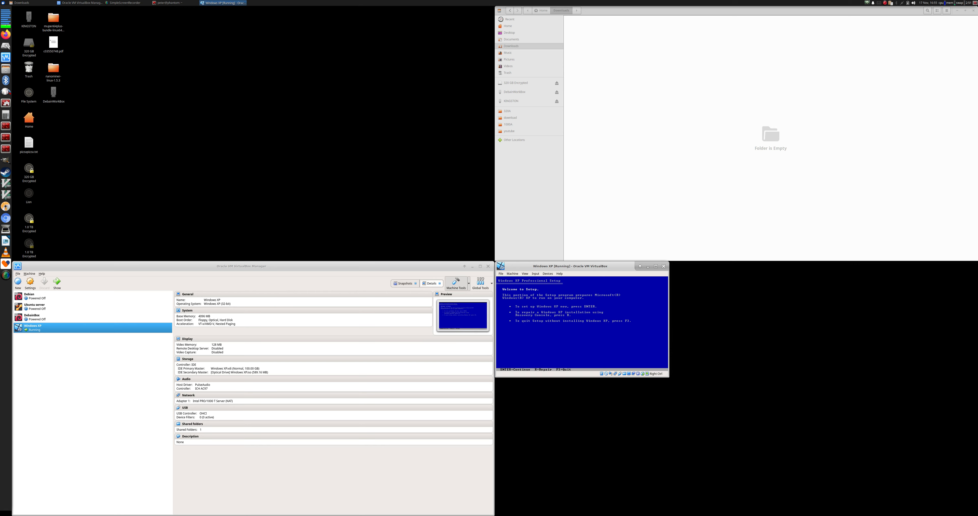
Start XP Setup, accept the license with F8, and create an NTFS-formatted partition
key(Return)
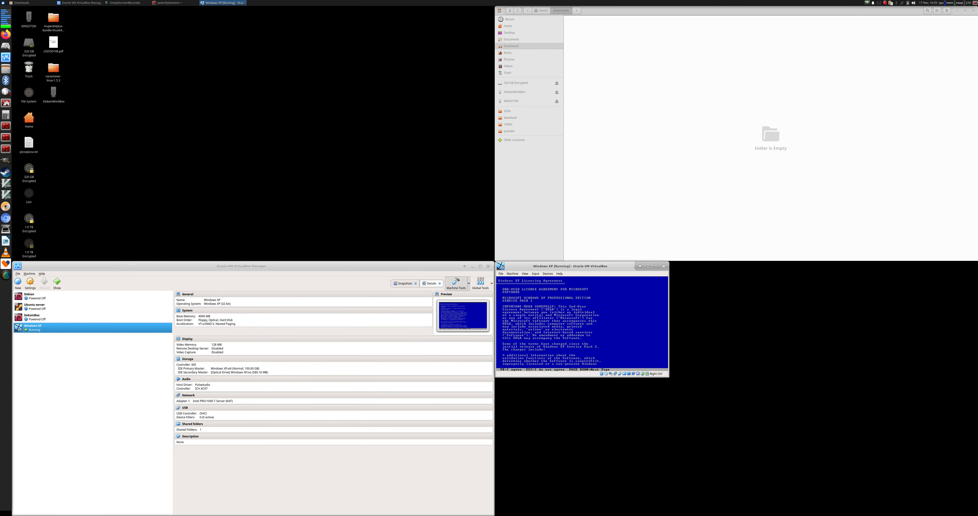
key(F8)
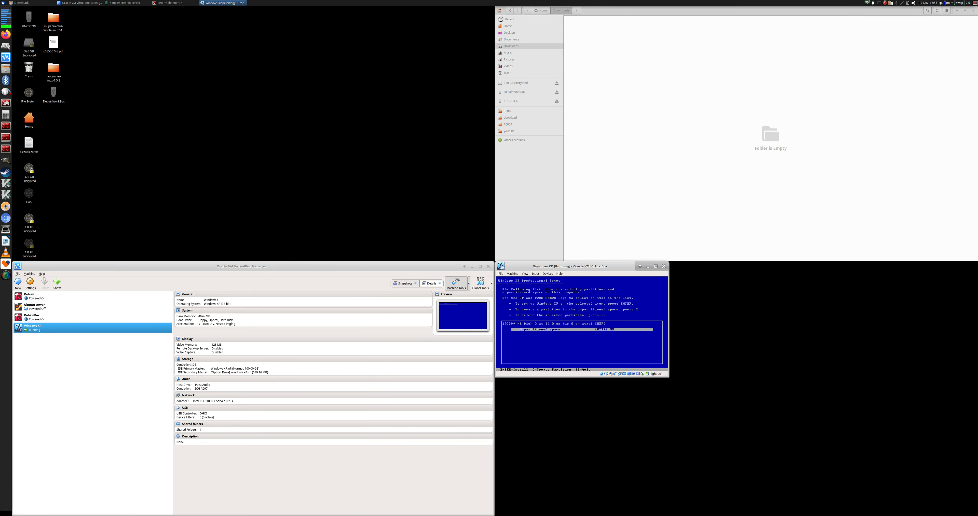
key(Return)
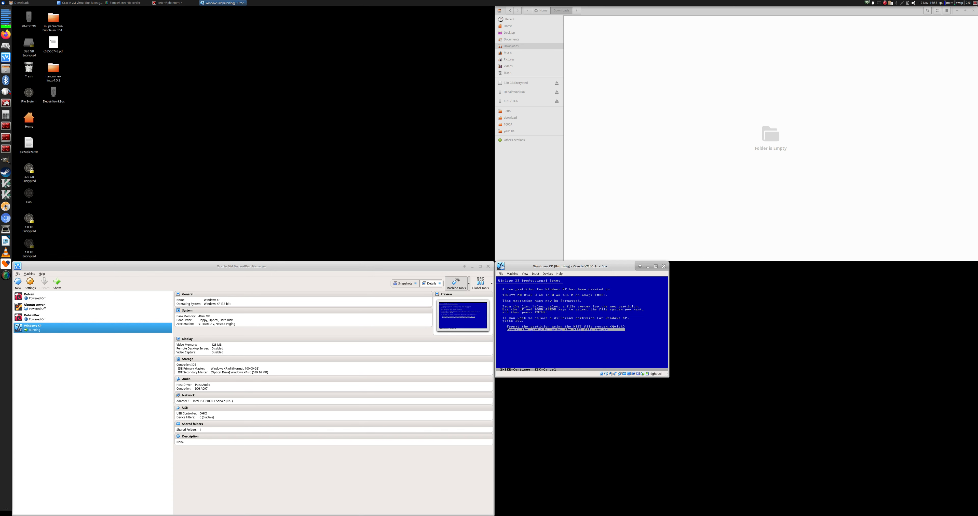
key(Return)
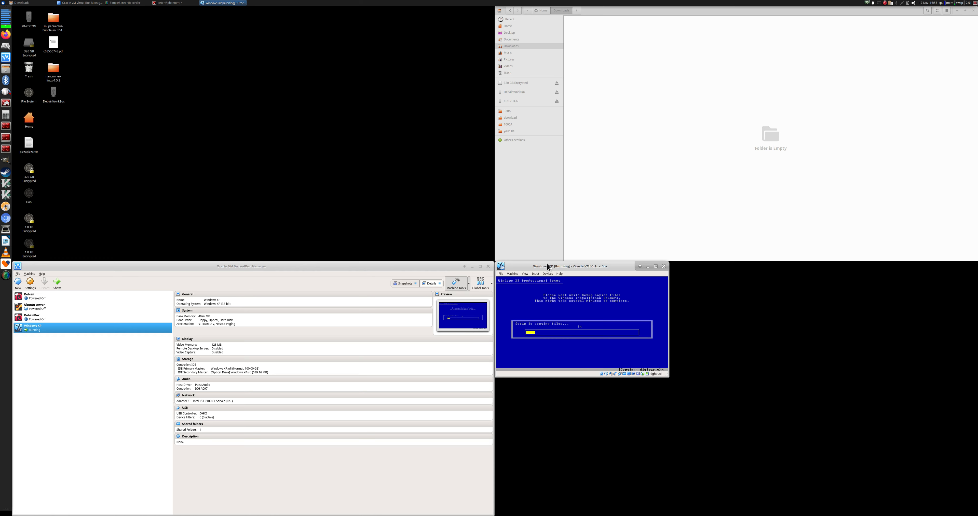
Browse the VM's Machine and View menus, then refocus the VM and restart it
click(512, 273)
click(511, 274)
click(527, 274)
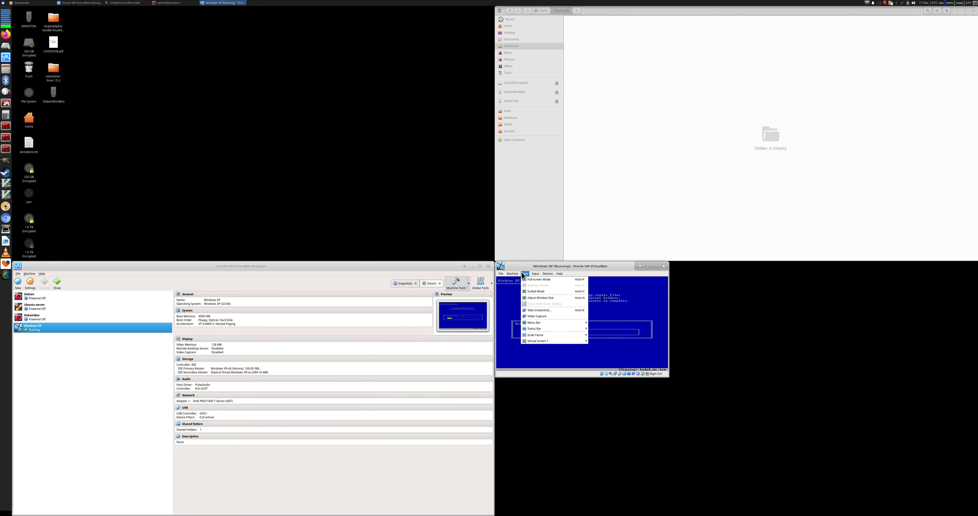
click(523, 273)
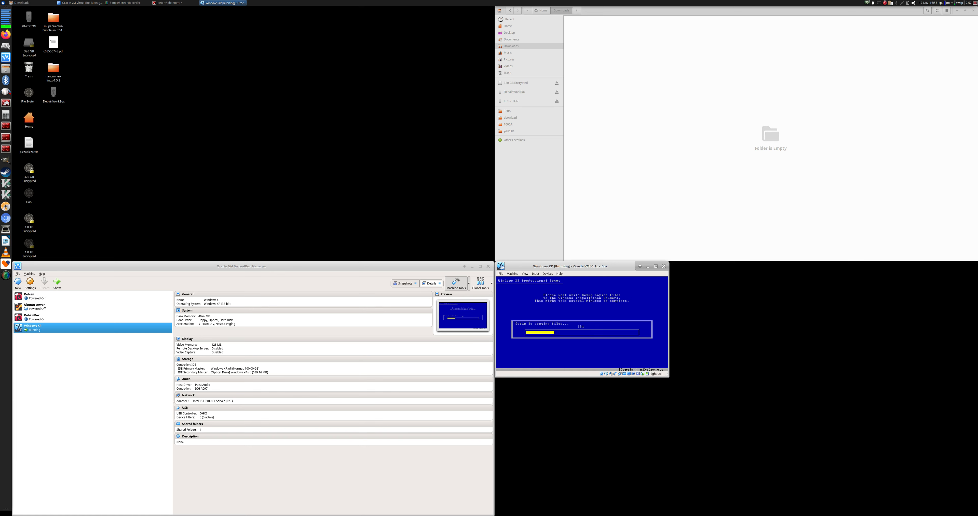
key(alt+Tab)
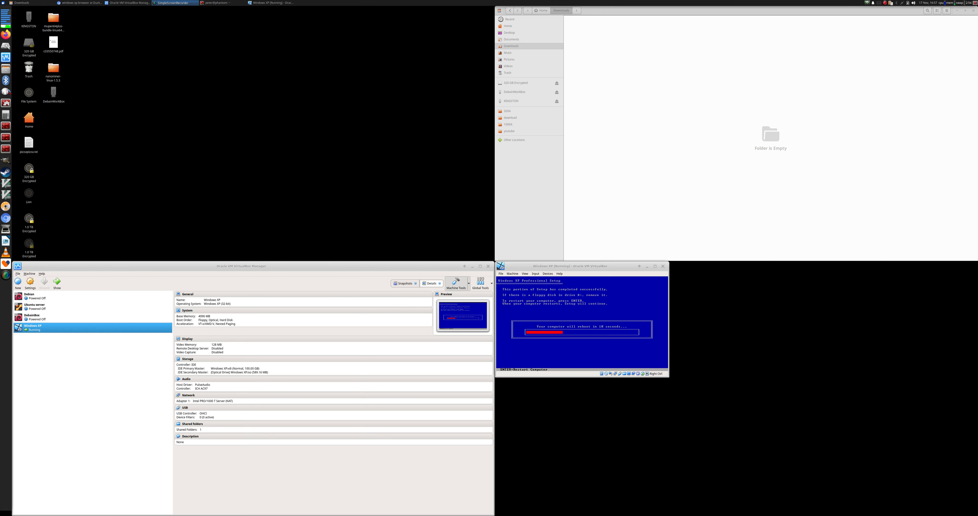
click(583, 308)
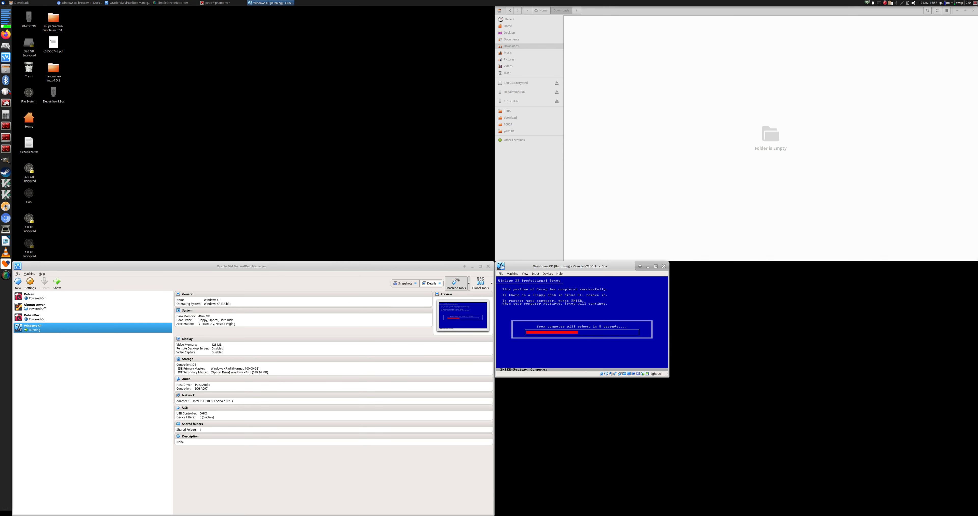
key(Return)
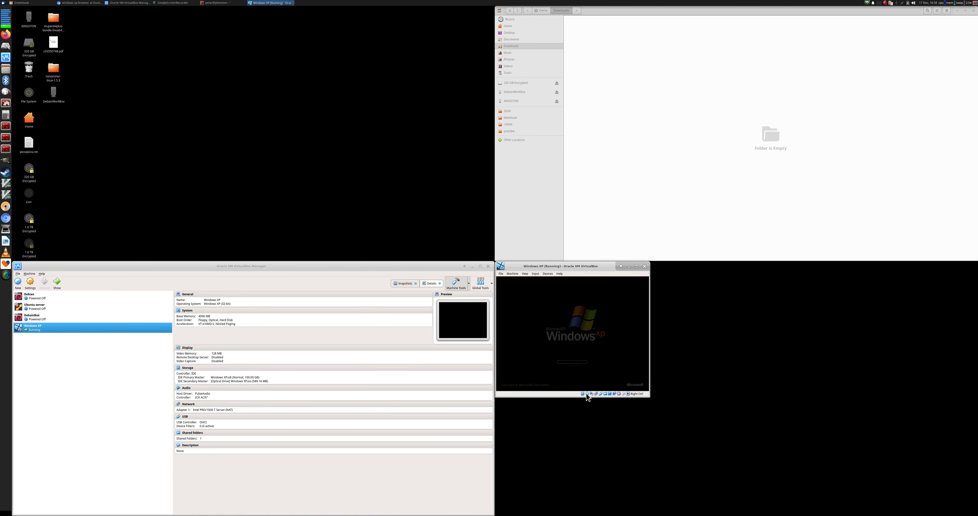
Eject Windows XP.iso from the VM's optical drive, then reinsert it and confirm
click(587, 394)
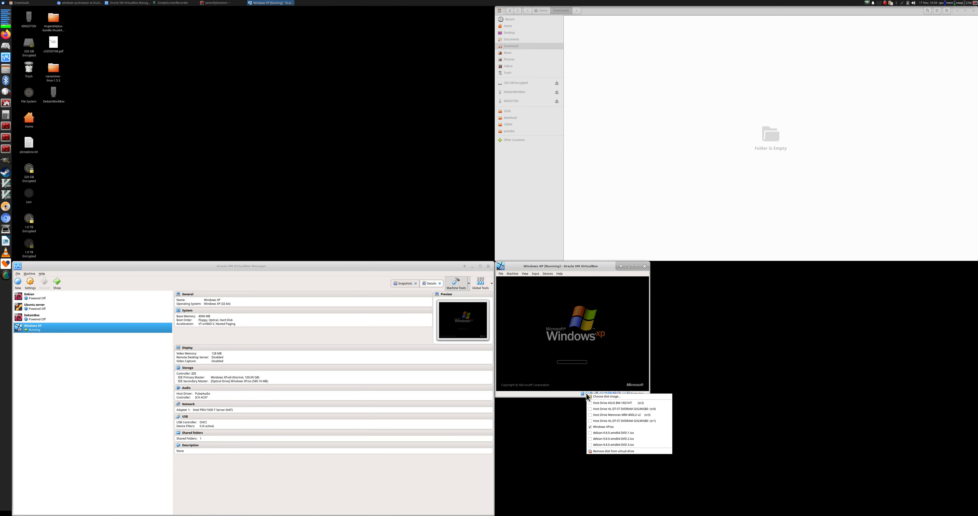
click(604, 452)
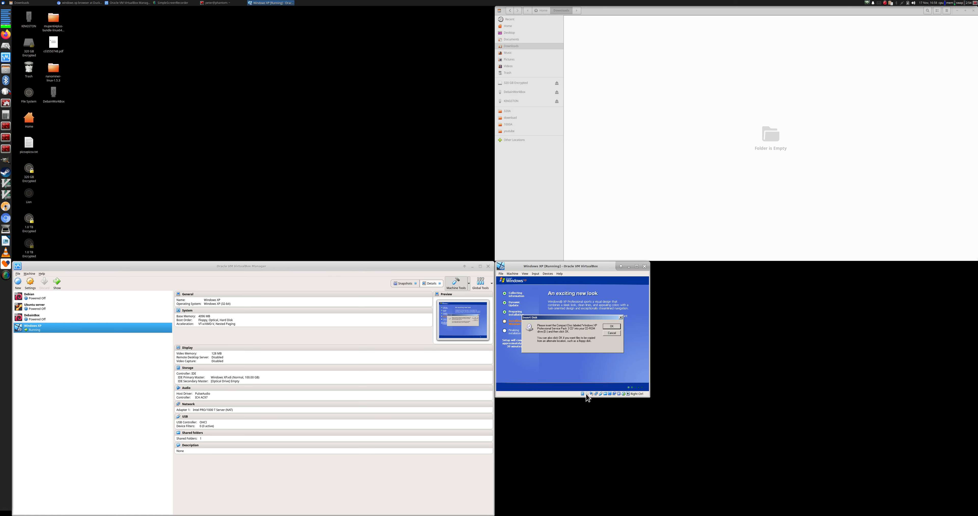
click(587, 394)
click(618, 428)
click(611, 327)
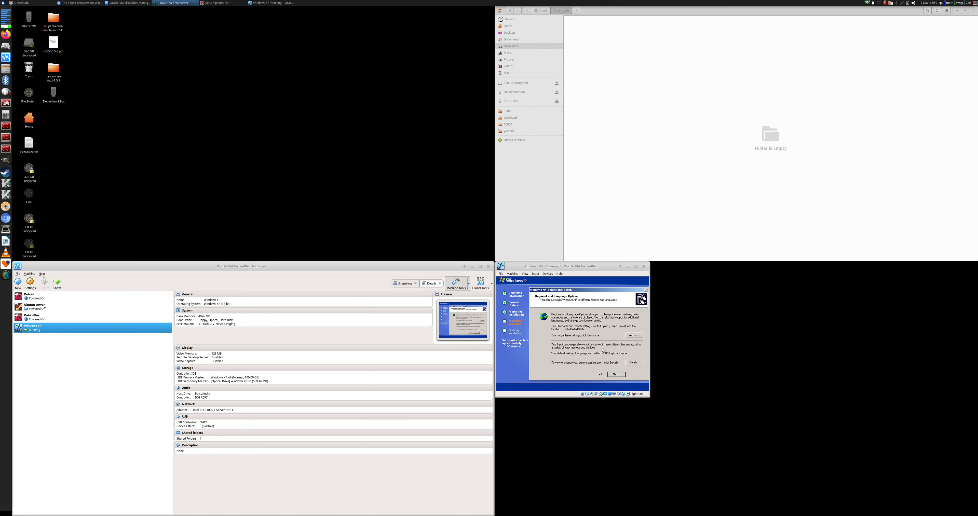
Review the regional format and input language options, then accept the regional settings unchanged
click(635, 336)
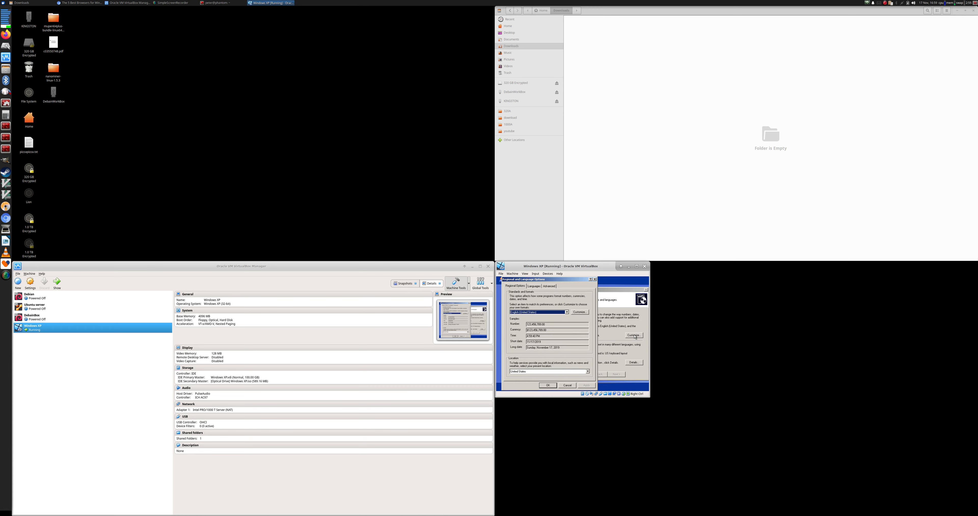
click(568, 386)
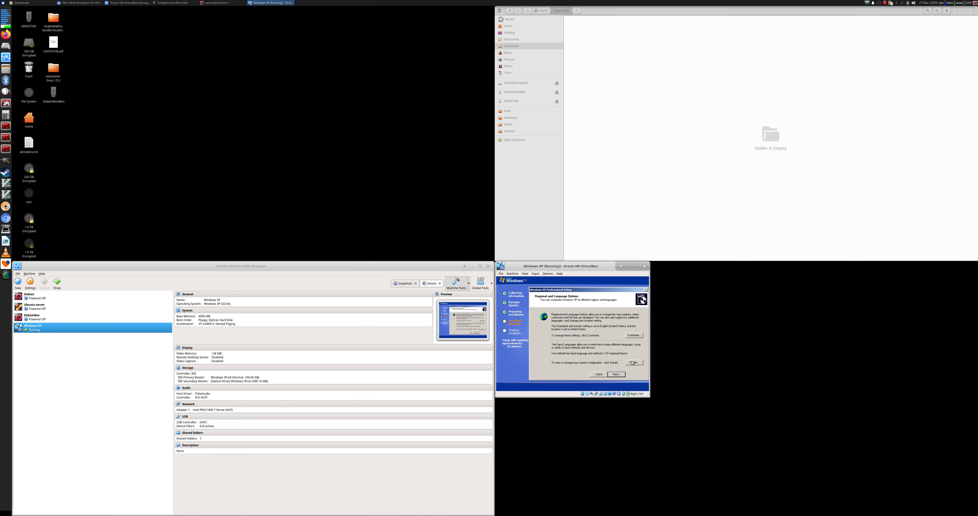
click(632, 364)
click(573, 386)
click(620, 378)
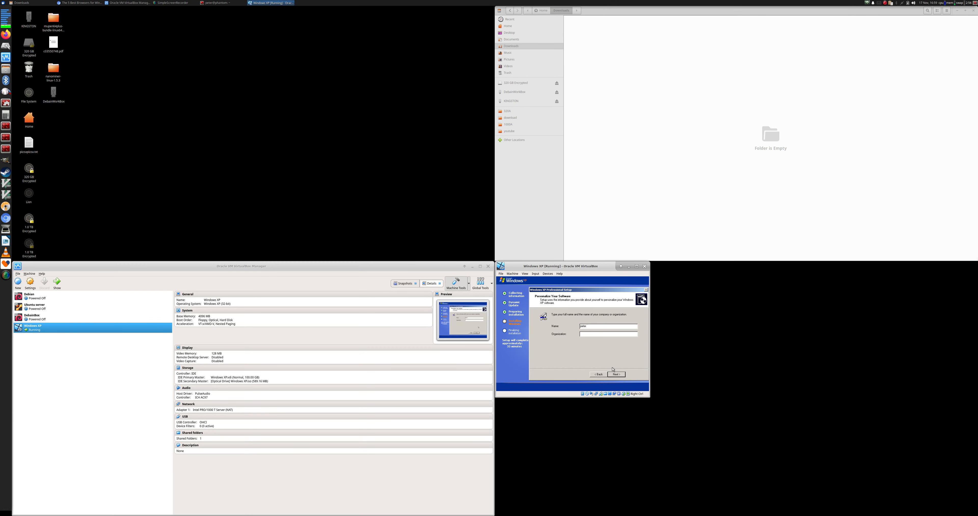
Accept the name and computer name pages and set the time zone to Eastern Time (US & Canada)
click(617, 375)
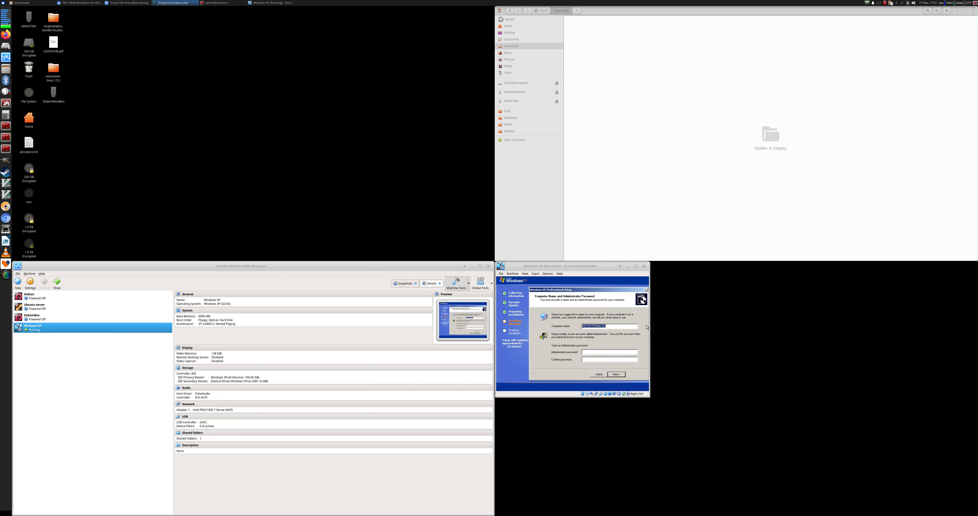
key(Return)
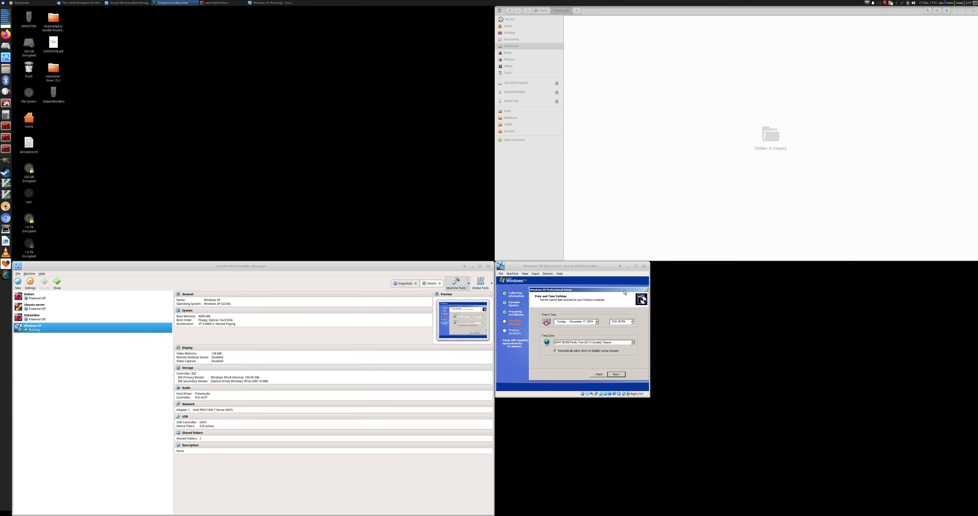
click(596, 343)
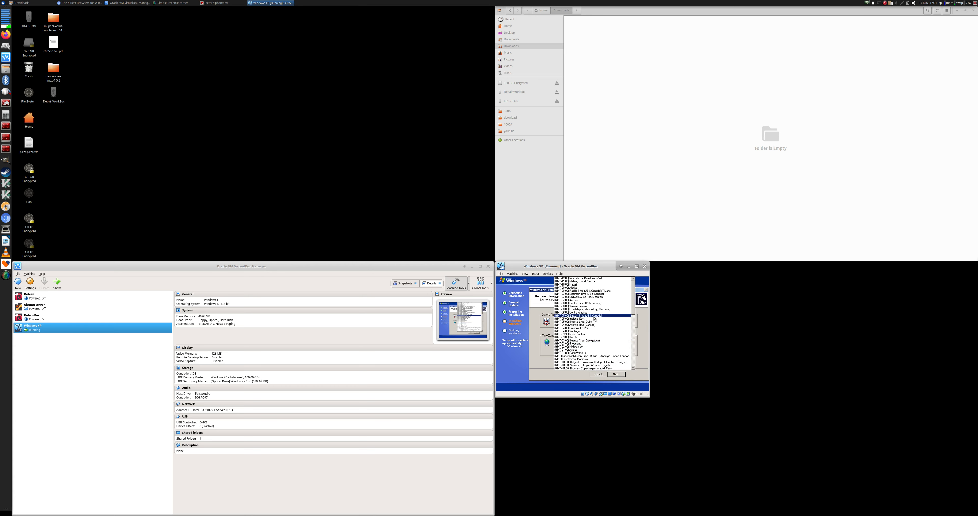
click(592, 315)
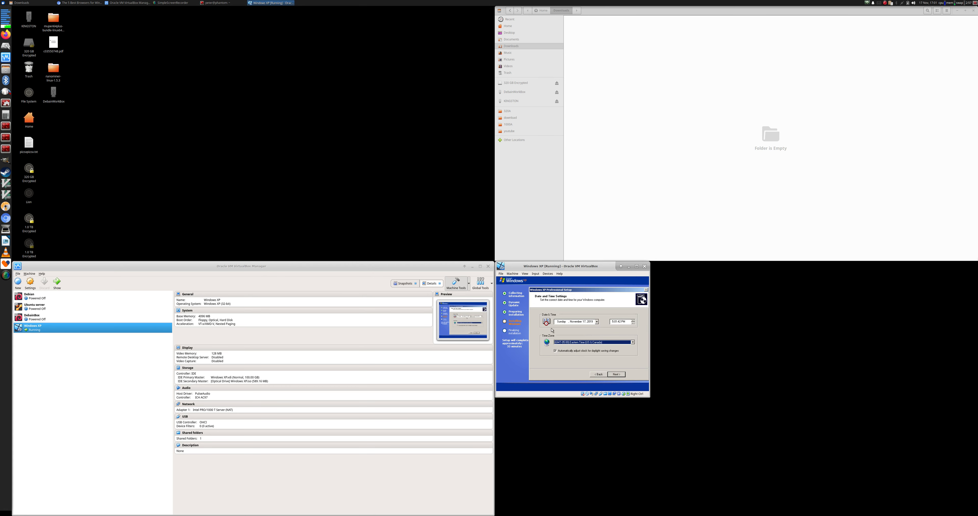
click(617, 375)
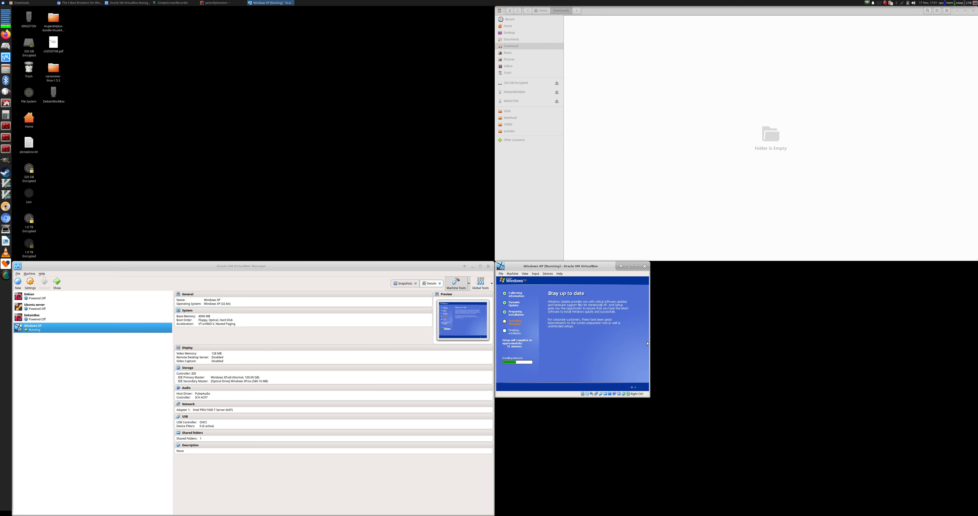
Accept XP Setup's typical networking settings and the default workgroup to continue installing
click(588, 321)
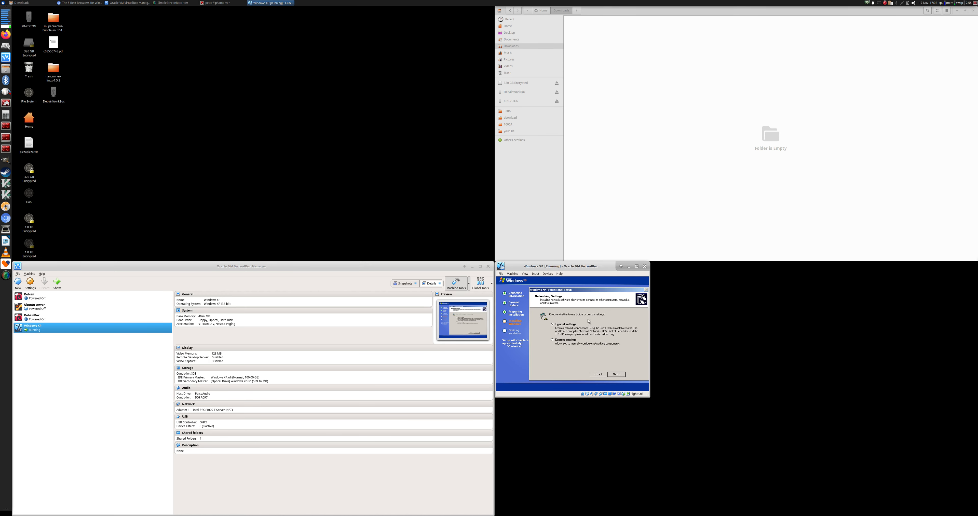
click(616, 374)
click(595, 375)
click(616, 375)
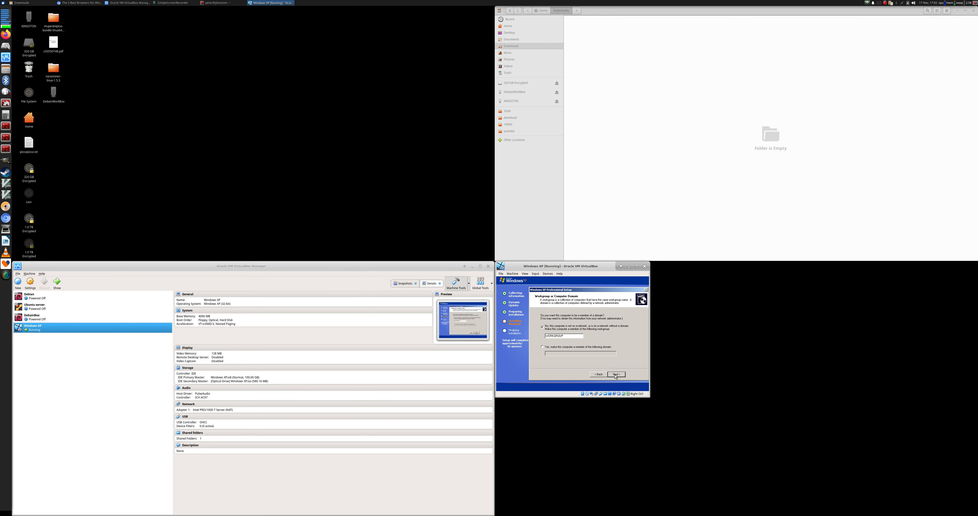
click(616, 375)
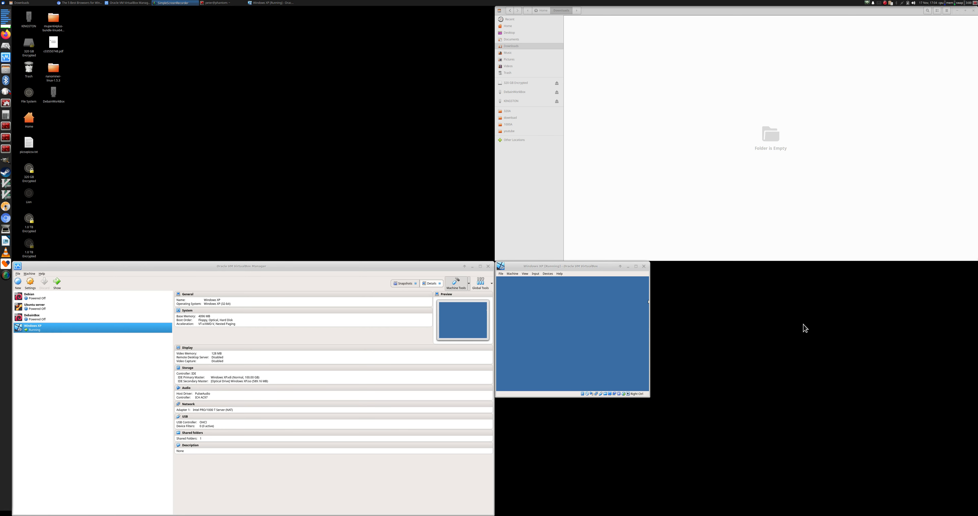
Let the VM capture mouse and keyboard, then accept and keep Windows' larger screen resolution
click(603, 338)
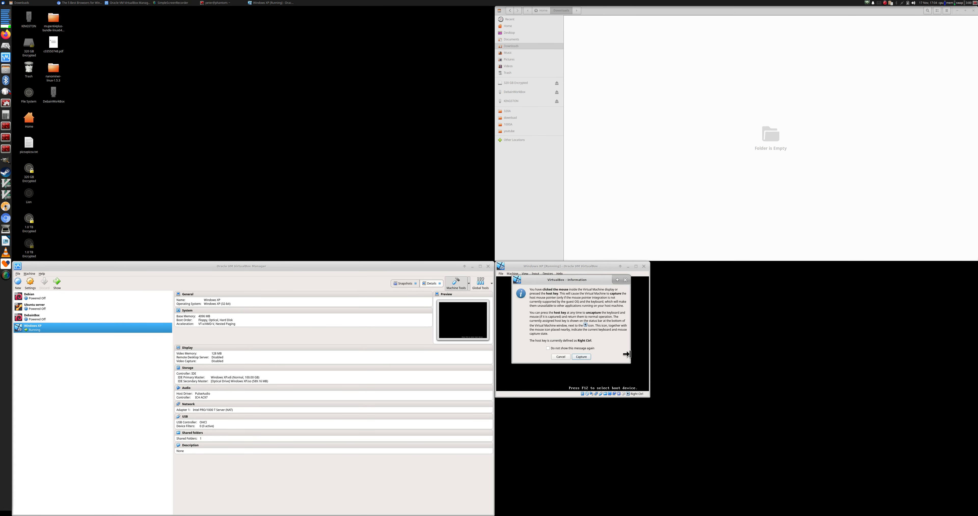
click(582, 357)
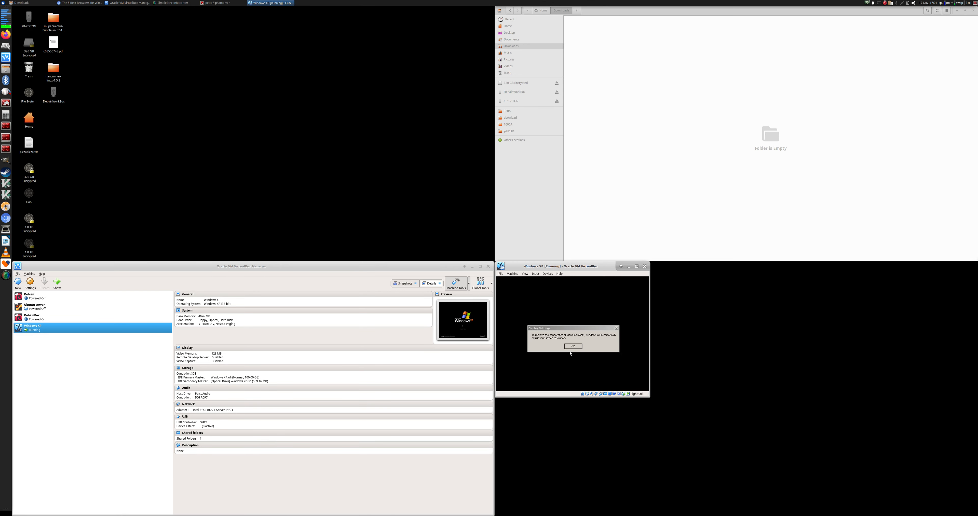
click(573, 346)
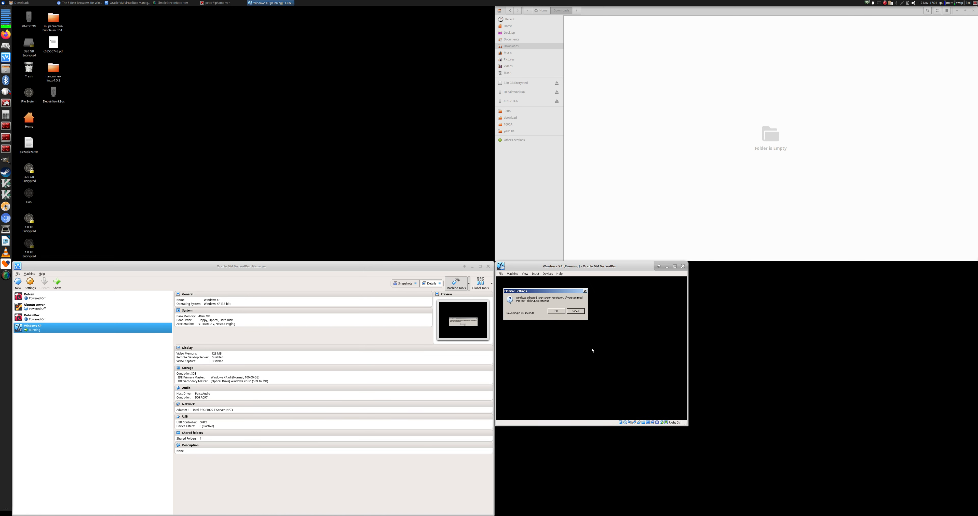
click(557, 314)
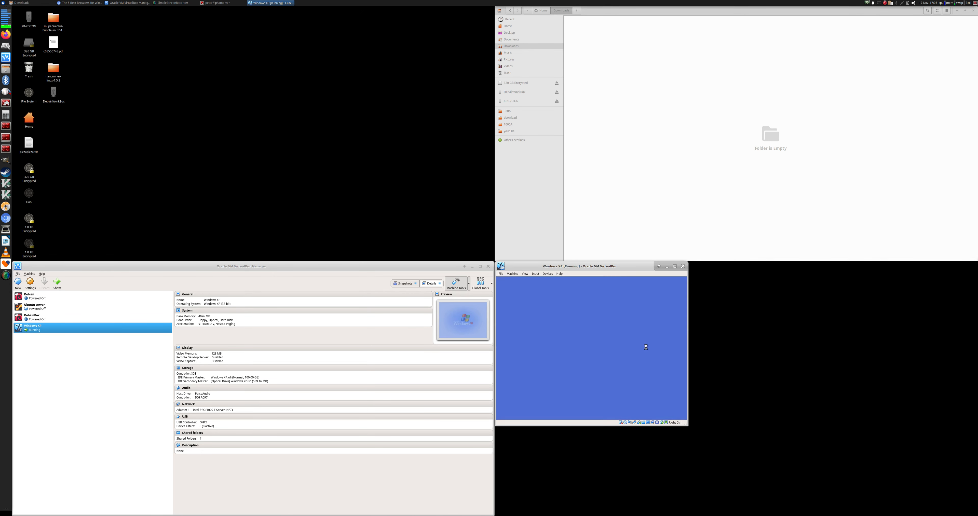
Start the XP welcome wizard, turn on automatic updates, and pass the internet connection question
click(678, 413)
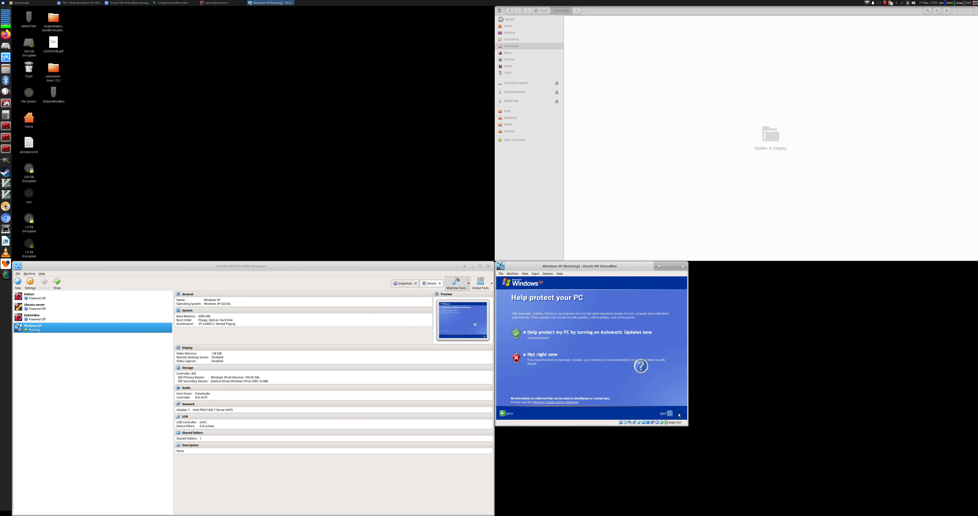
click(557, 335)
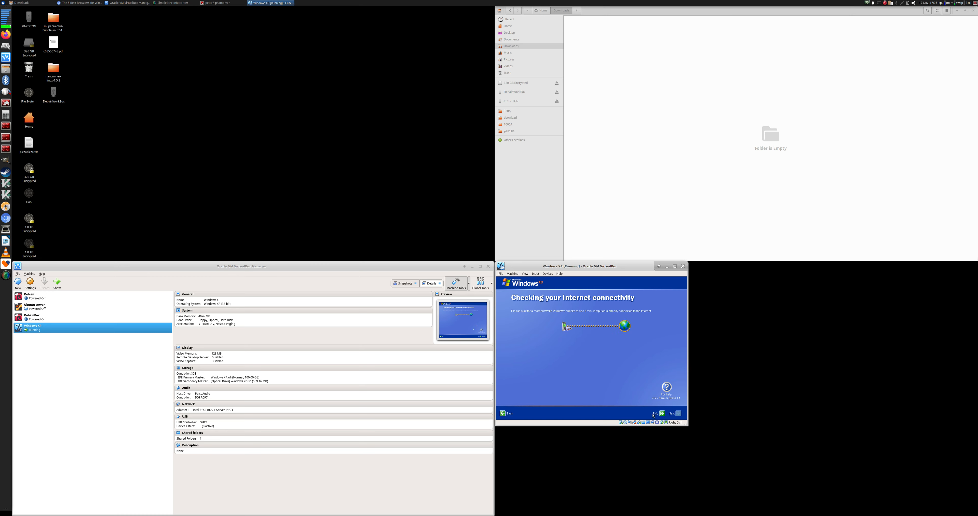
right_click(634, 423)
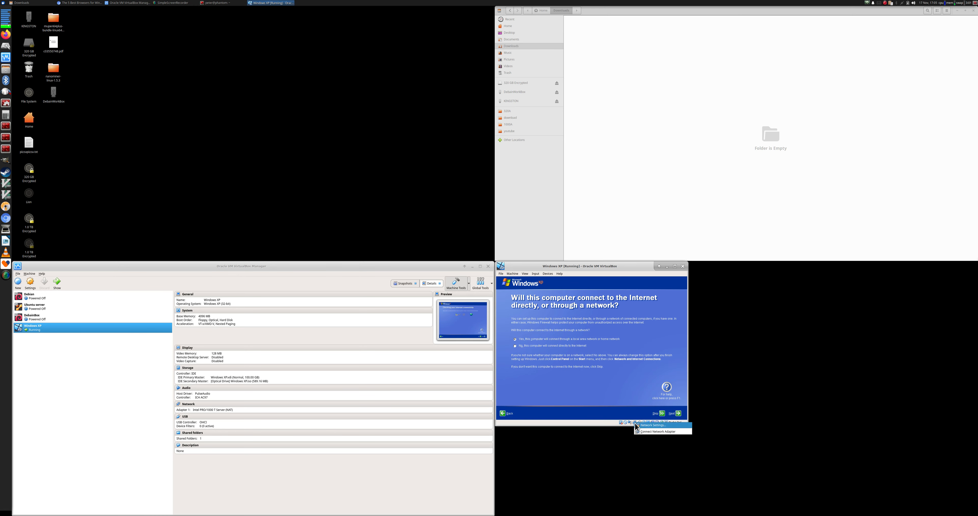
click(568, 341)
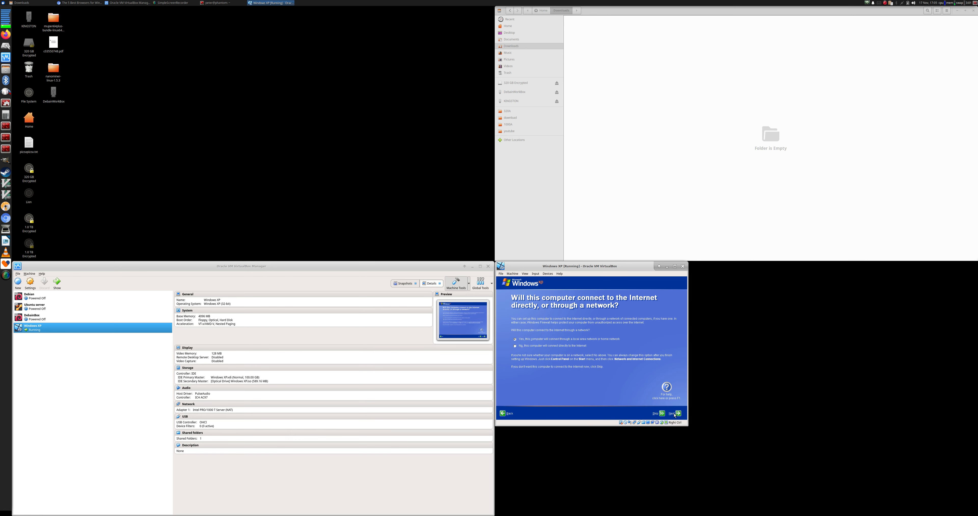
click(676, 414)
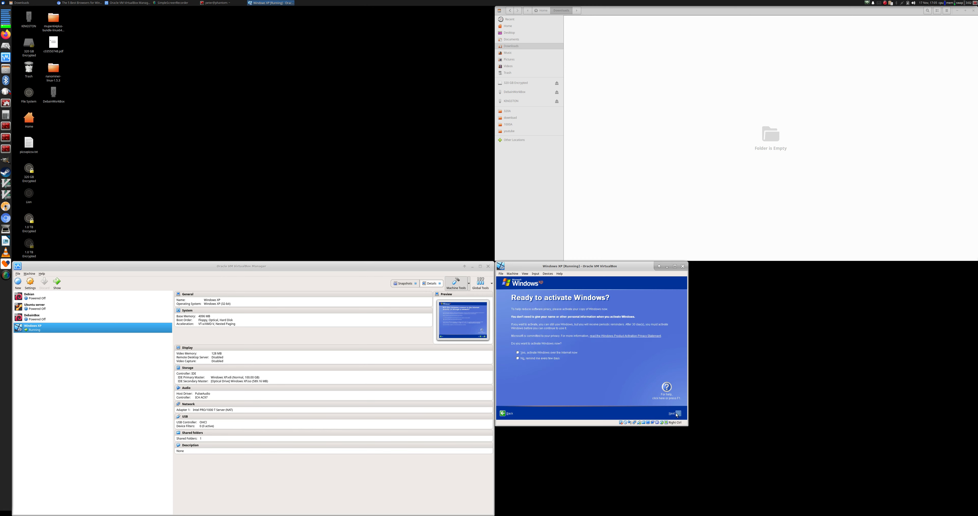
Choose to activate over the Internet, skip registration, enter a user account name, and finish
click(536, 359)
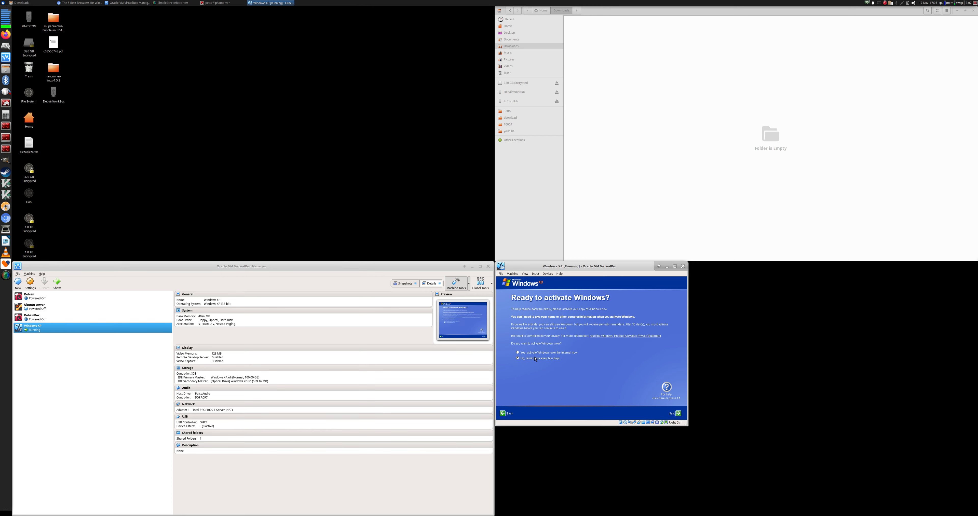
click(563, 353)
click(678, 415)
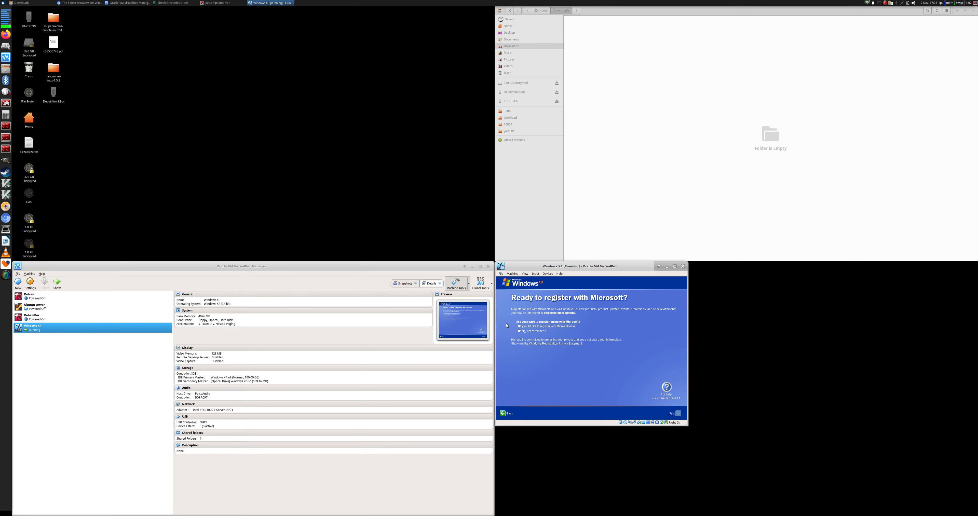
click(540, 334)
click(678, 414)
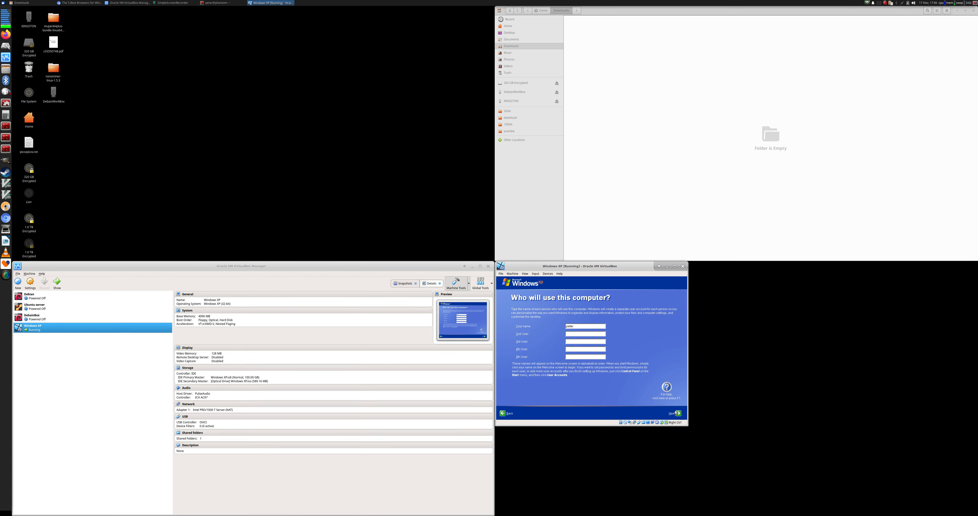
click(678, 413)
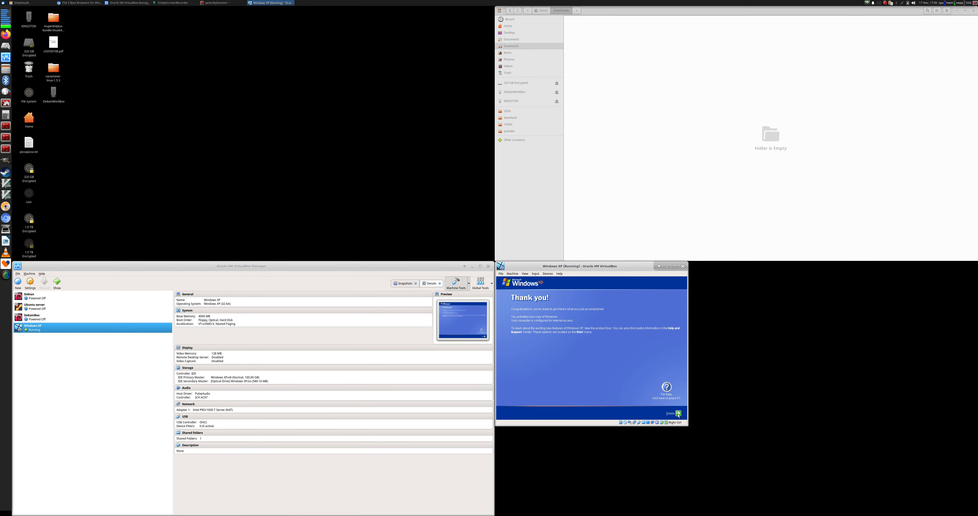
click(679, 415)
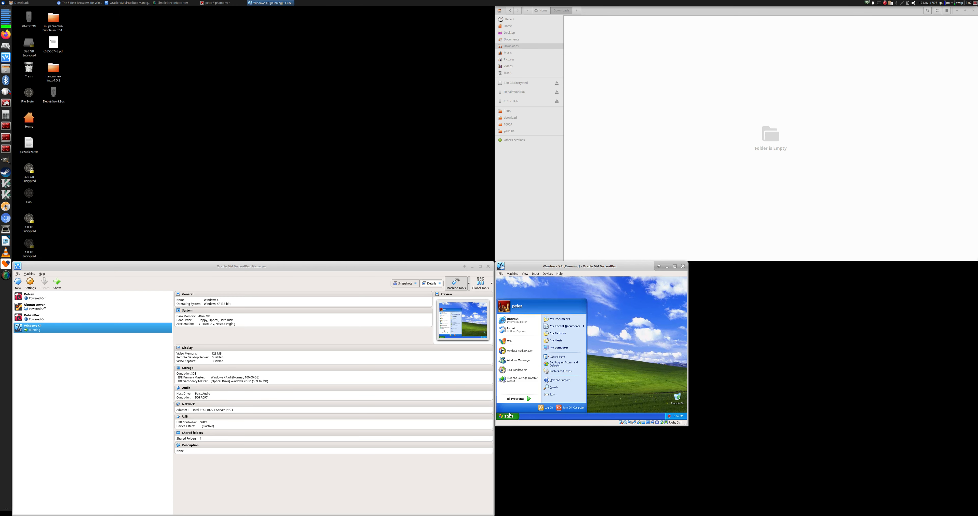
Close the Start menu and computer-at-risk warning, then show the VM's Devices menu
click(507, 417)
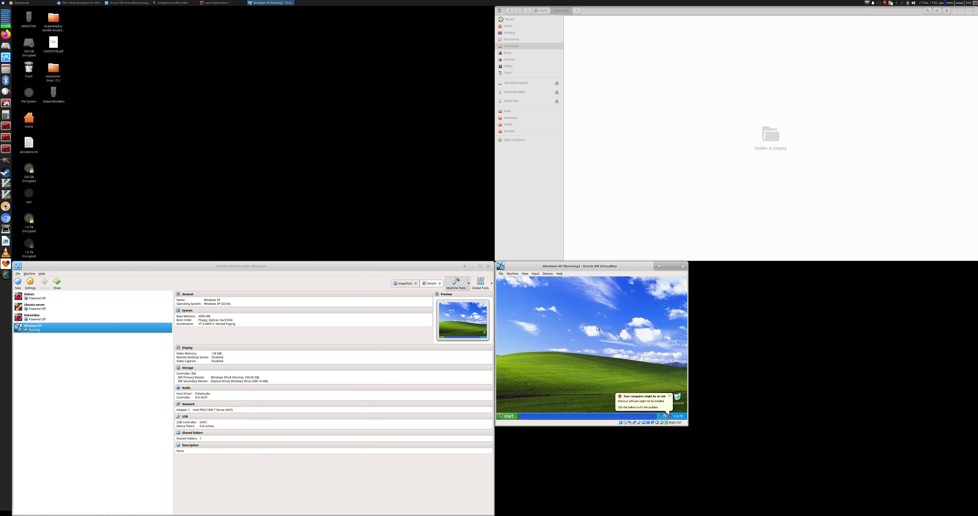
click(670, 397)
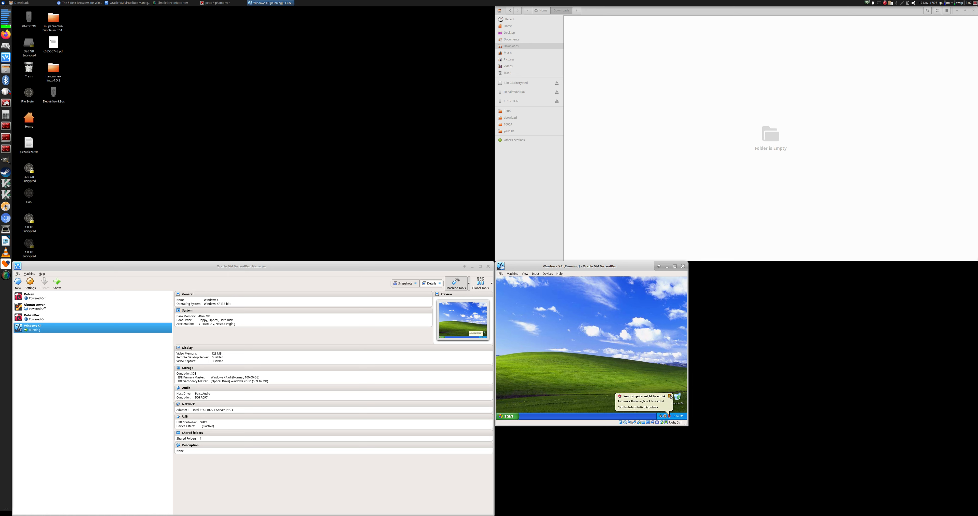
click(536, 275)
mouse_move(548, 274)
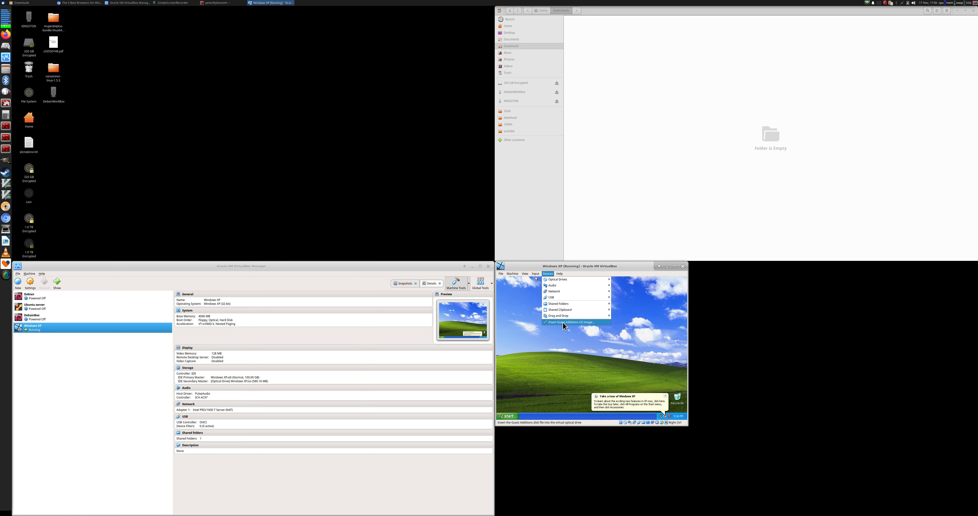
Insert the Guest Additions CD and install Guest Additions 5.2.32 with defaults, accepting driver warnings, then reboot
click(591, 322)
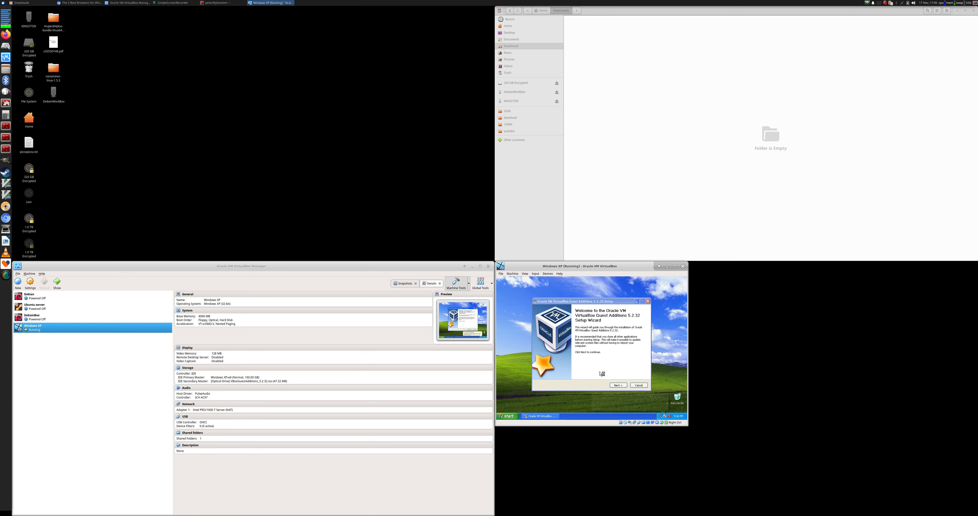
click(619, 386)
click(620, 387)
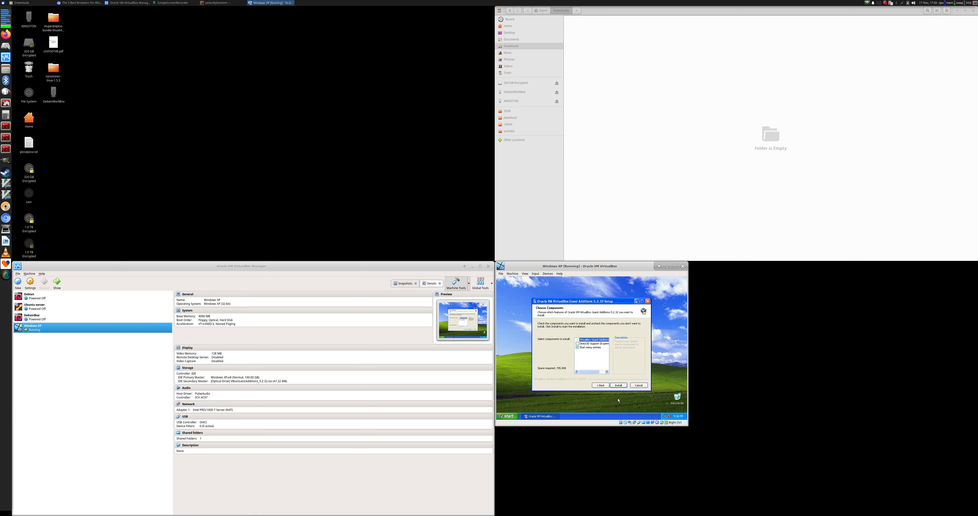
click(619, 385)
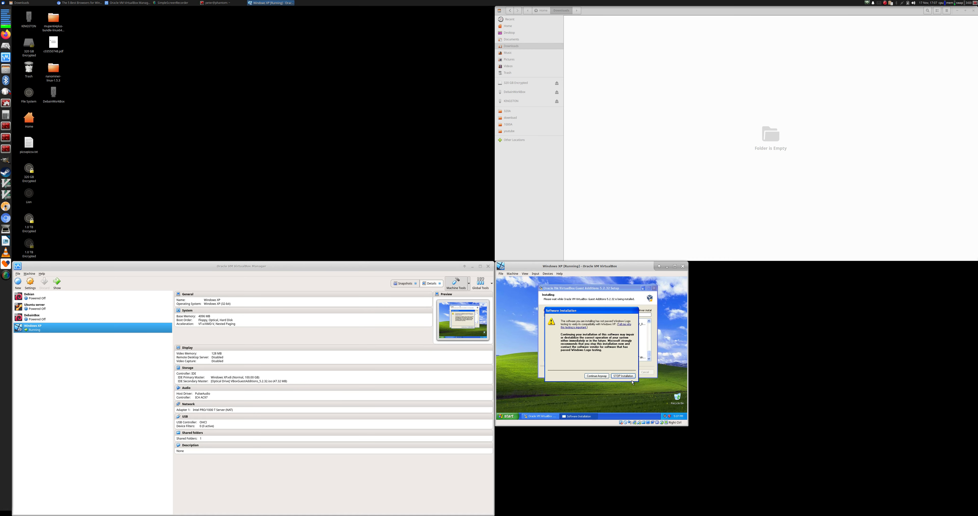
click(598, 376)
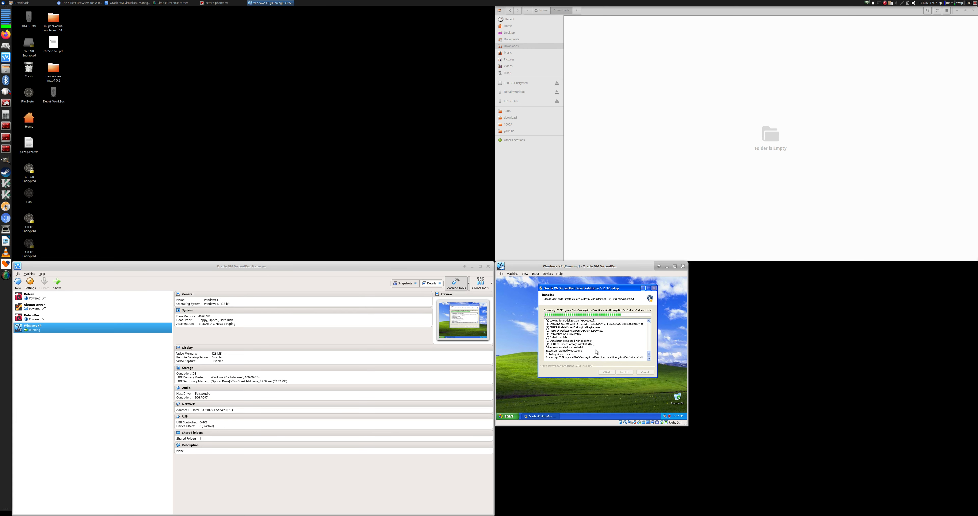
click(596, 376)
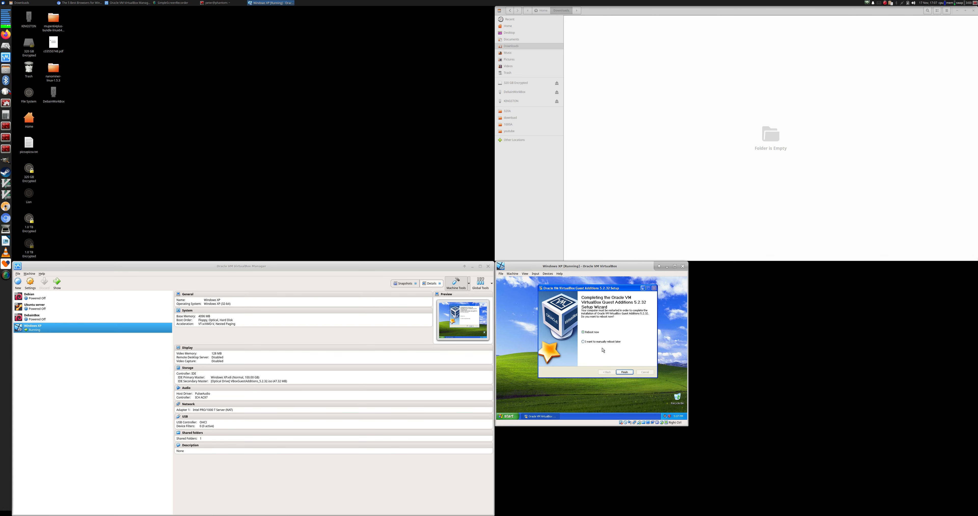
click(628, 373)
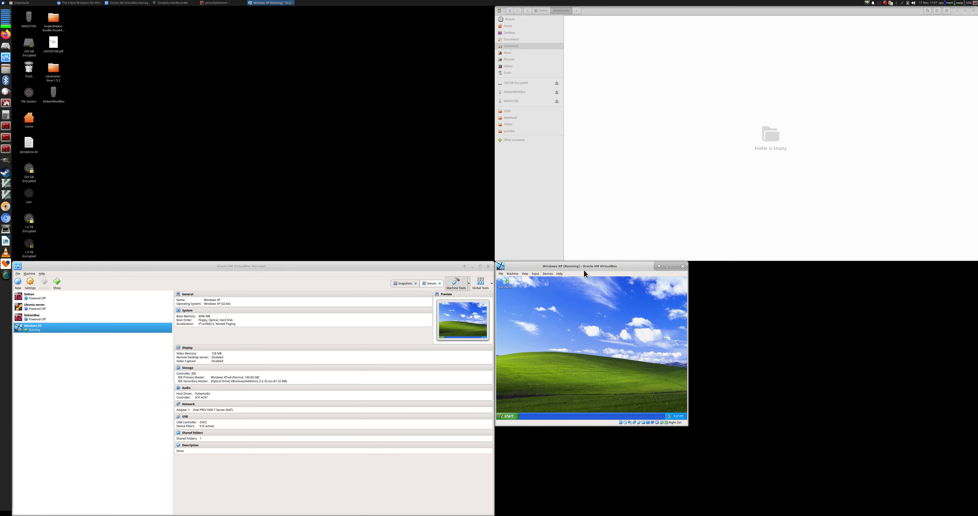
Enlarge the VM window into the bottom-right quarter of the screen and dismiss XP's resolution prompt
drag(585, 270, 958, 515)
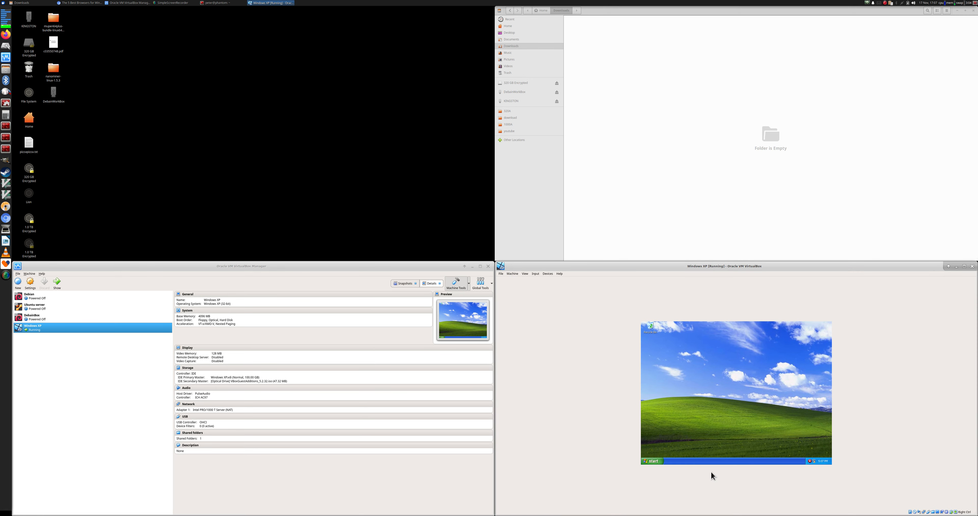
click(808, 452)
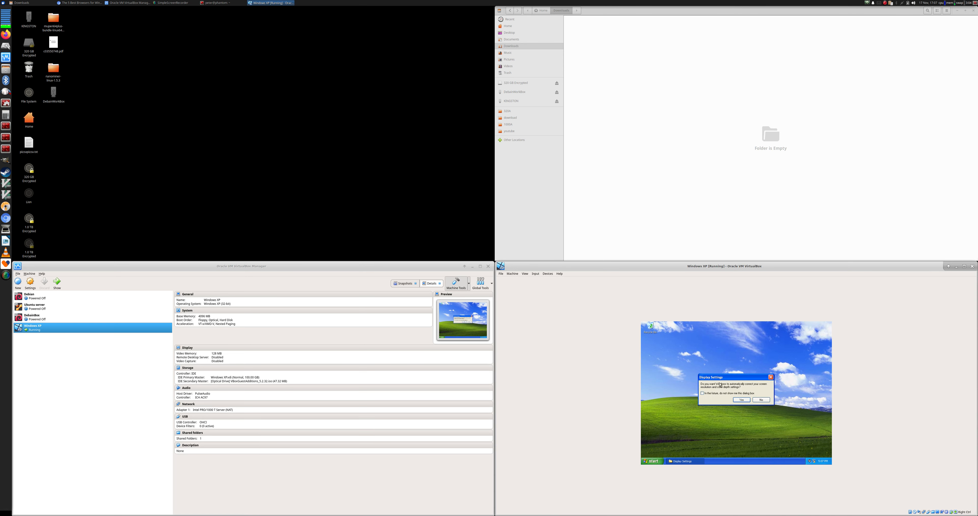
click(746, 402)
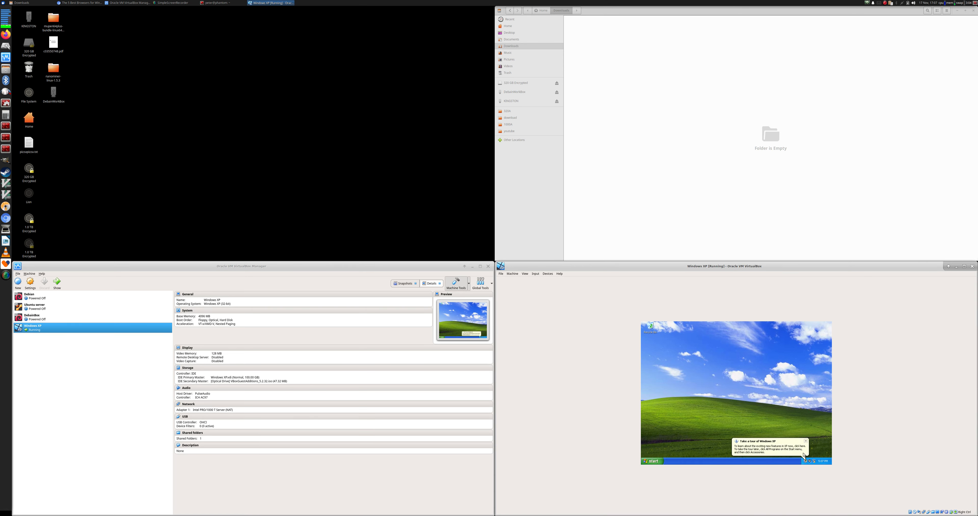
click(652, 462)
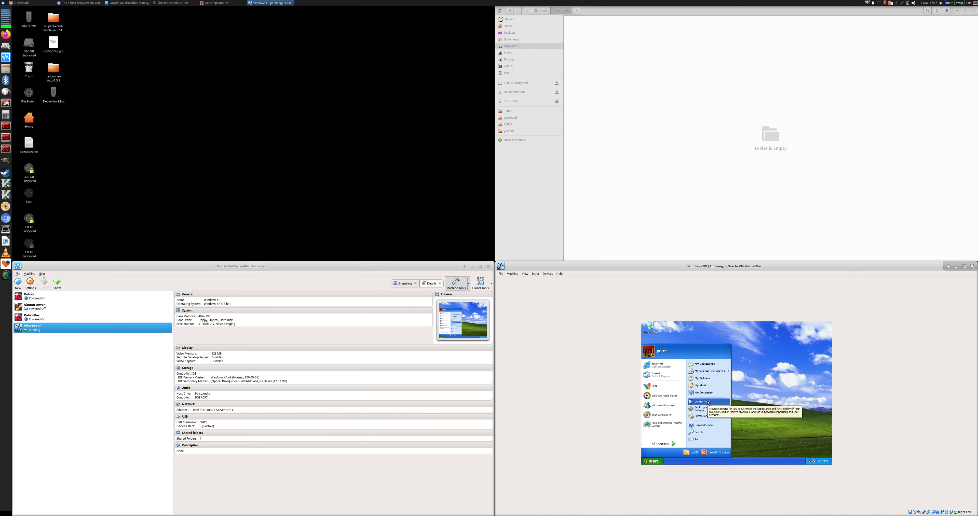
click(705, 393)
Resize Virtual Screen 1 to a larger resolution from the View menu and dismiss the warning balloon
click(513, 273)
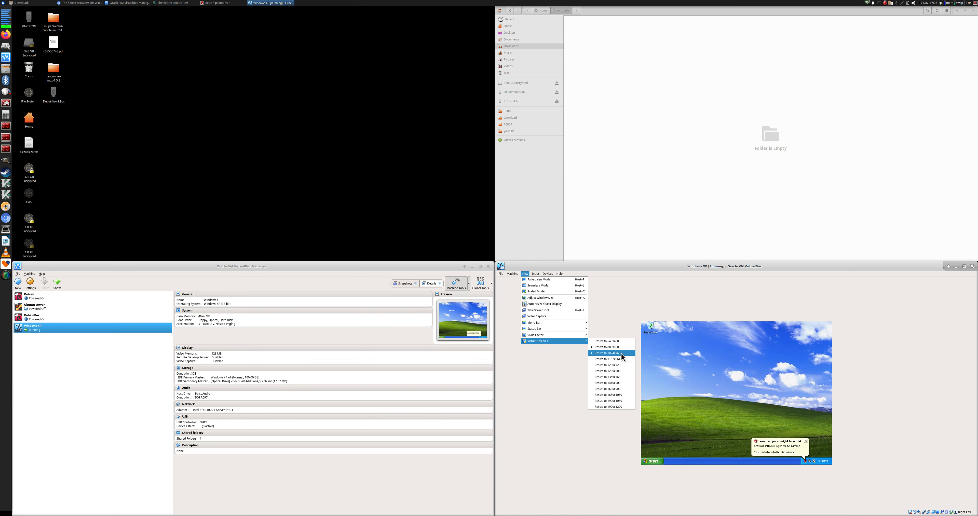
click(622, 353)
click(518, 275)
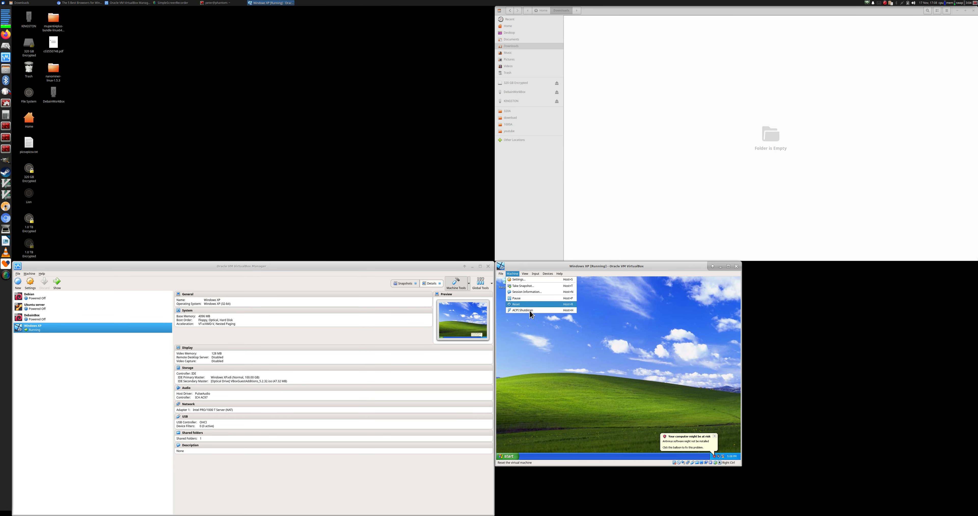
mouse_move(525, 273)
mouse_move(544, 341)
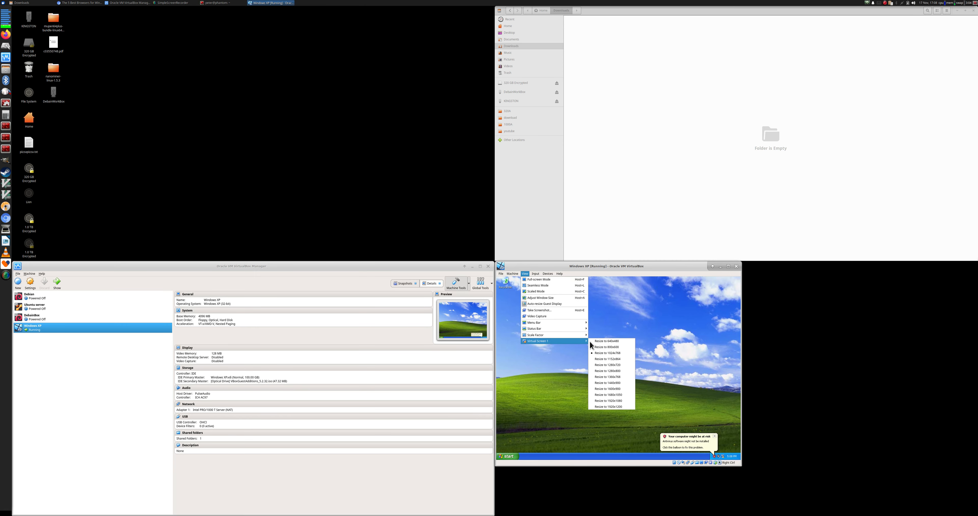
click(600, 356)
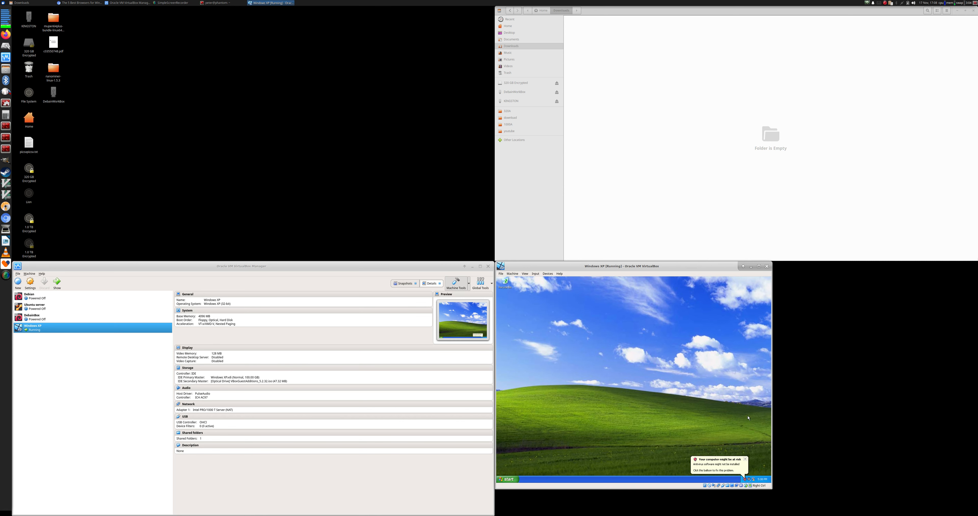
click(745, 460)
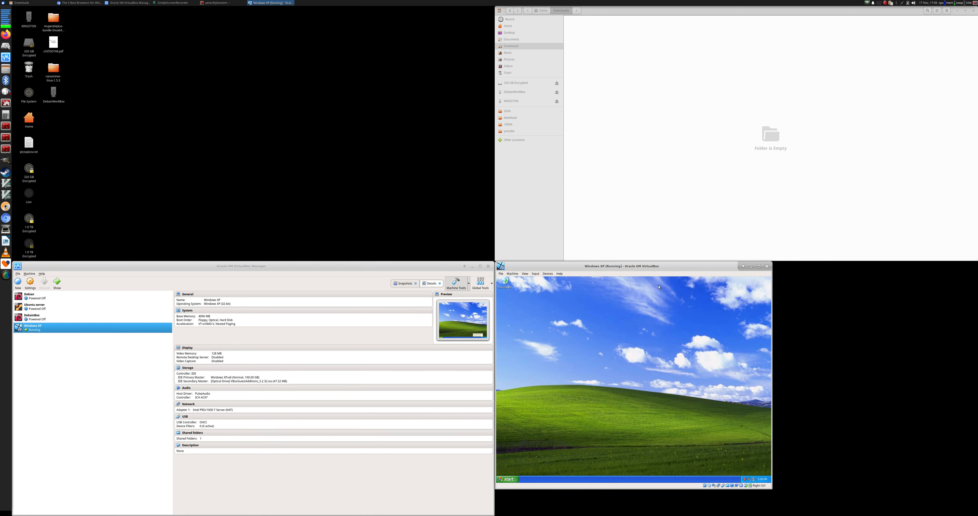